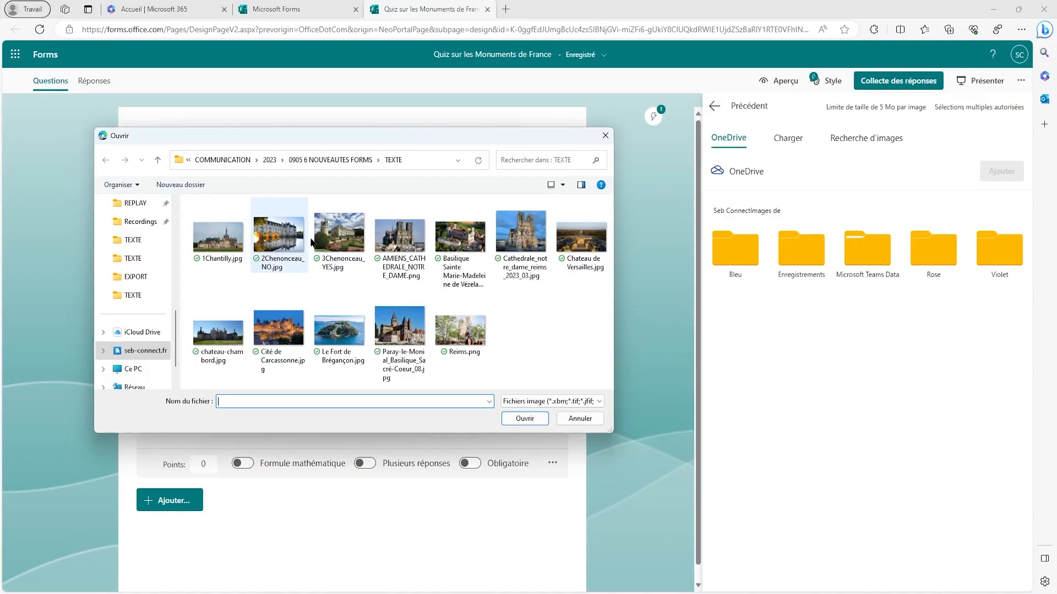
left_click(514, 418)
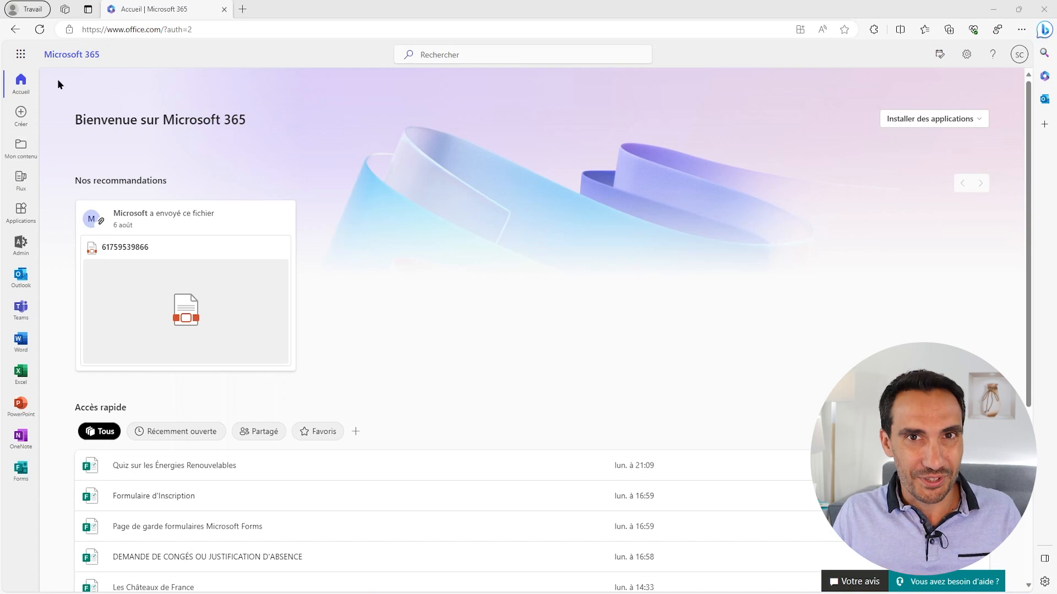
Search Microsoft 365 for "forms" and open the Forms app.
left_click(470, 56)
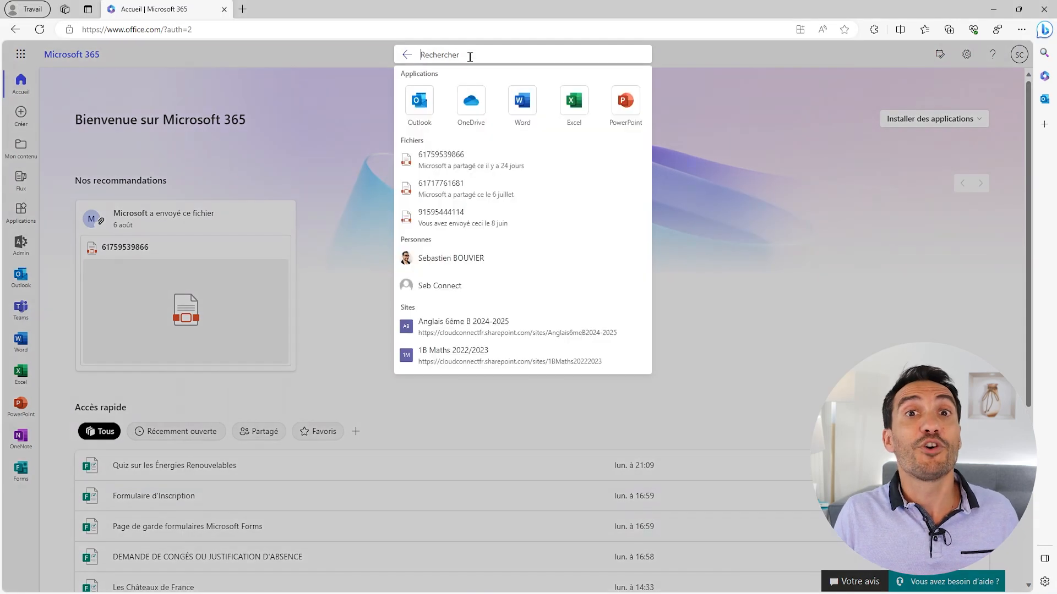
type("forms")
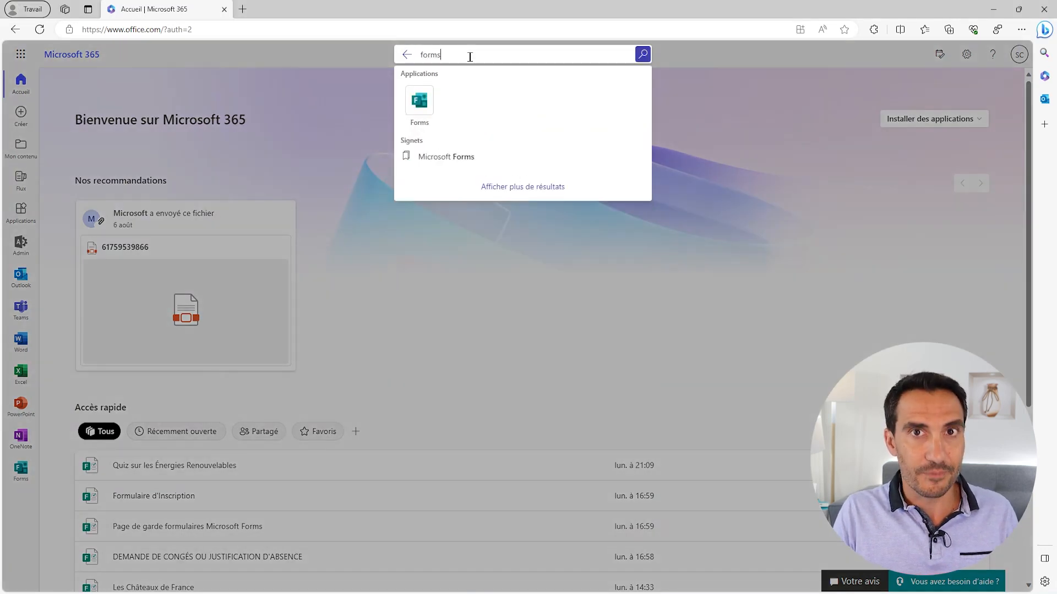
left_click(420, 101)
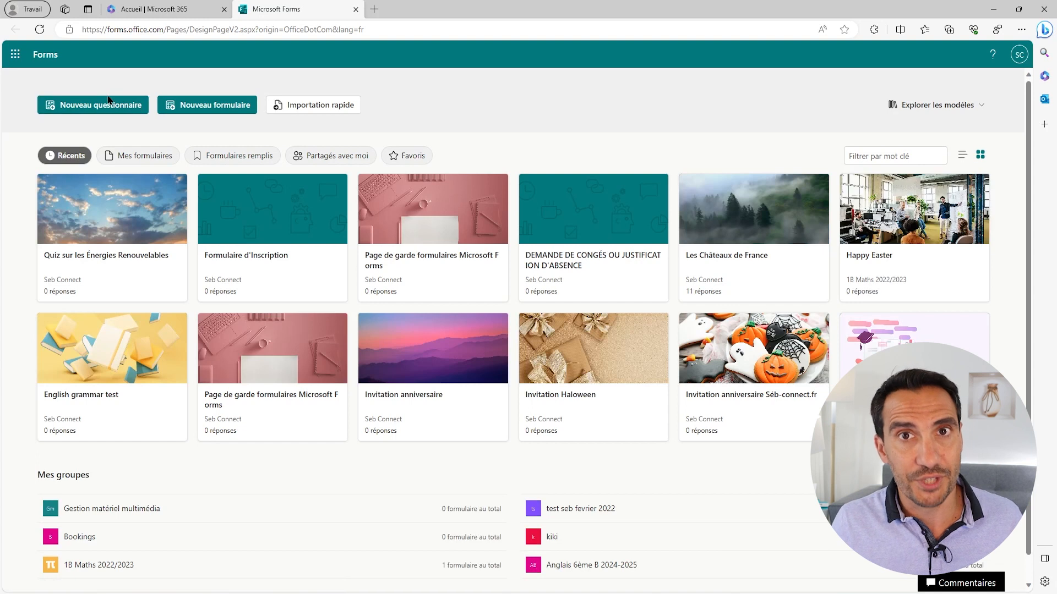
Create a new quiz titled "Quiz sur les Monuments de France" and add a choice question with the options Château de Chantilly and Château de Chenonceau.
left_click(109, 105)
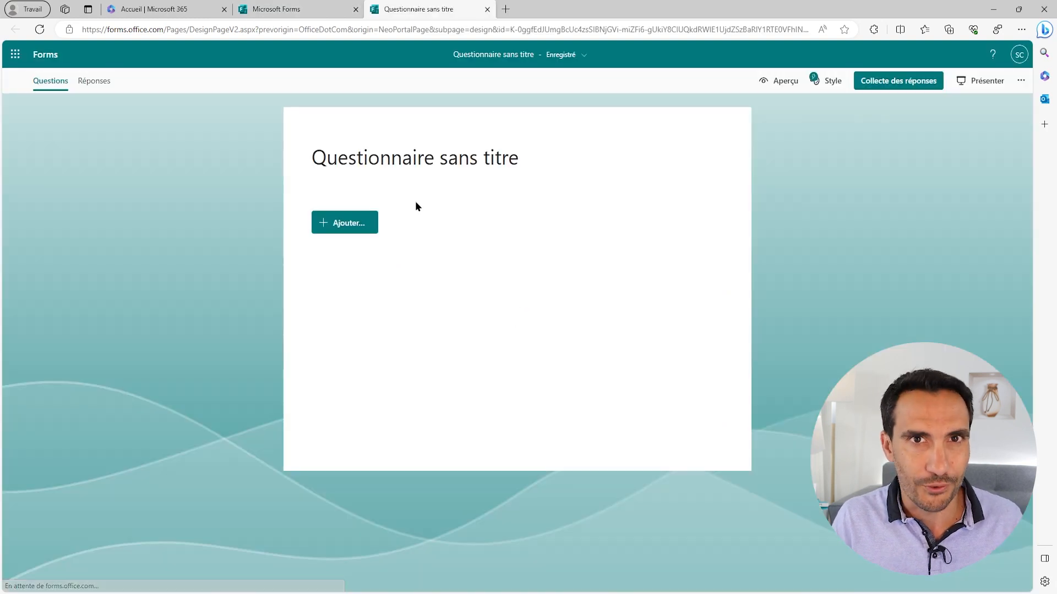
type("Quiz sur les Monuments de France")
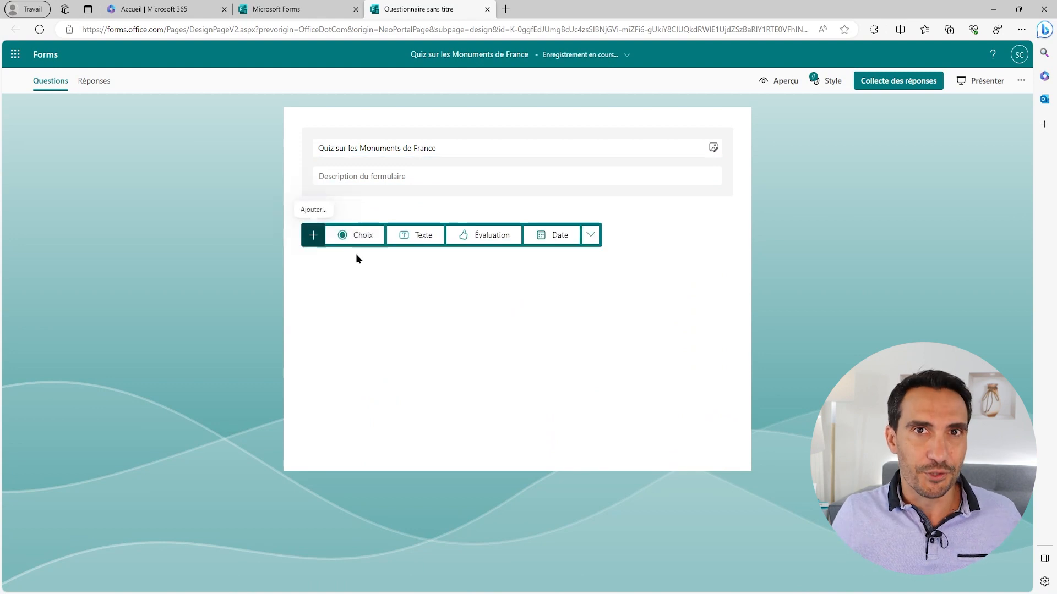
left_click(357, 235)
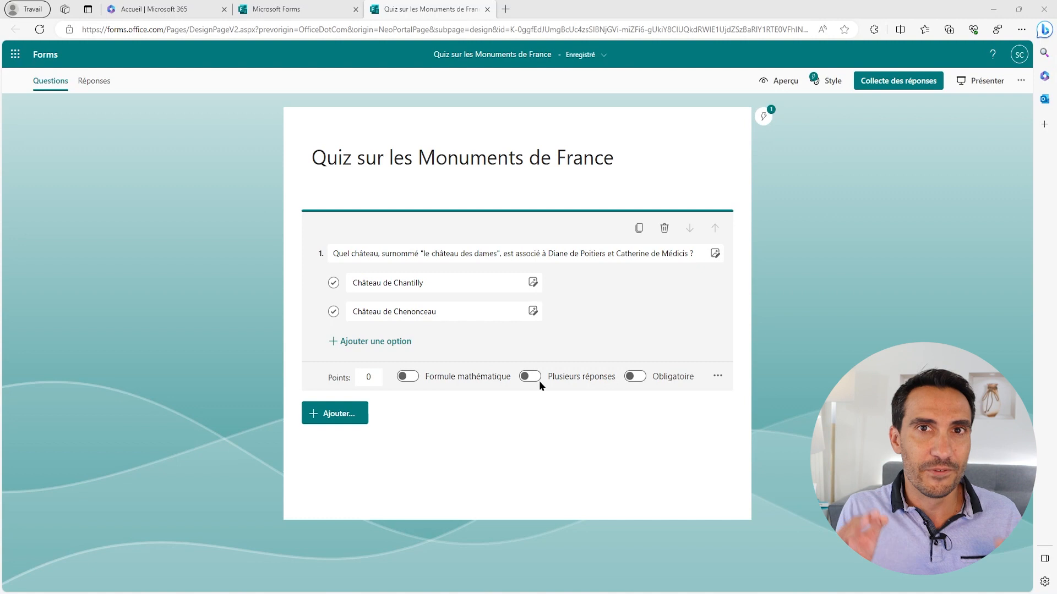
Upload 1Chantilly.jpg from the computer as the image for the Château de Chantilly answer option.
left_click(532, 282)
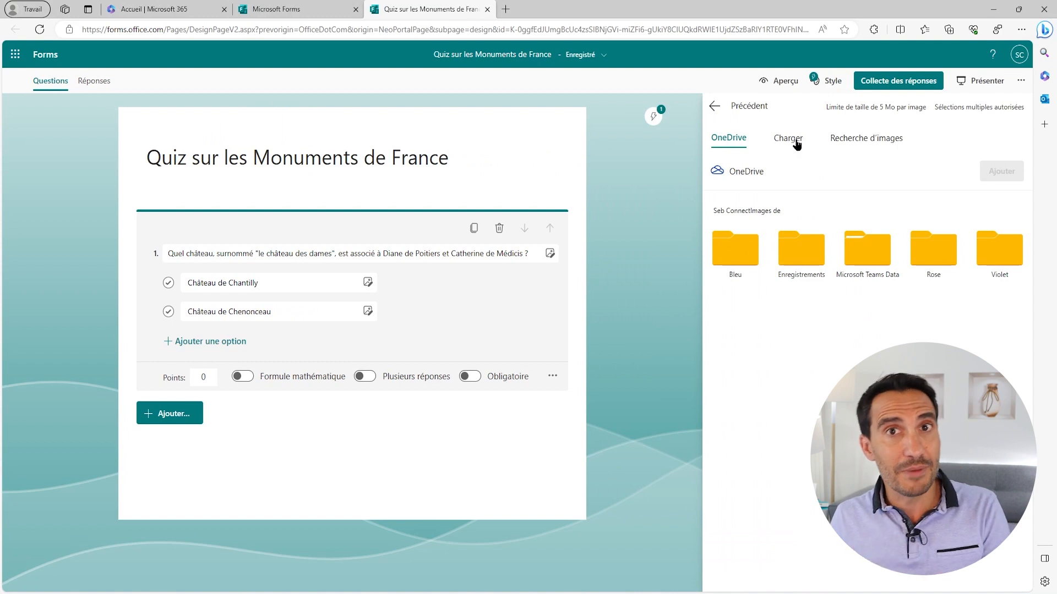
left_click(854, 142)
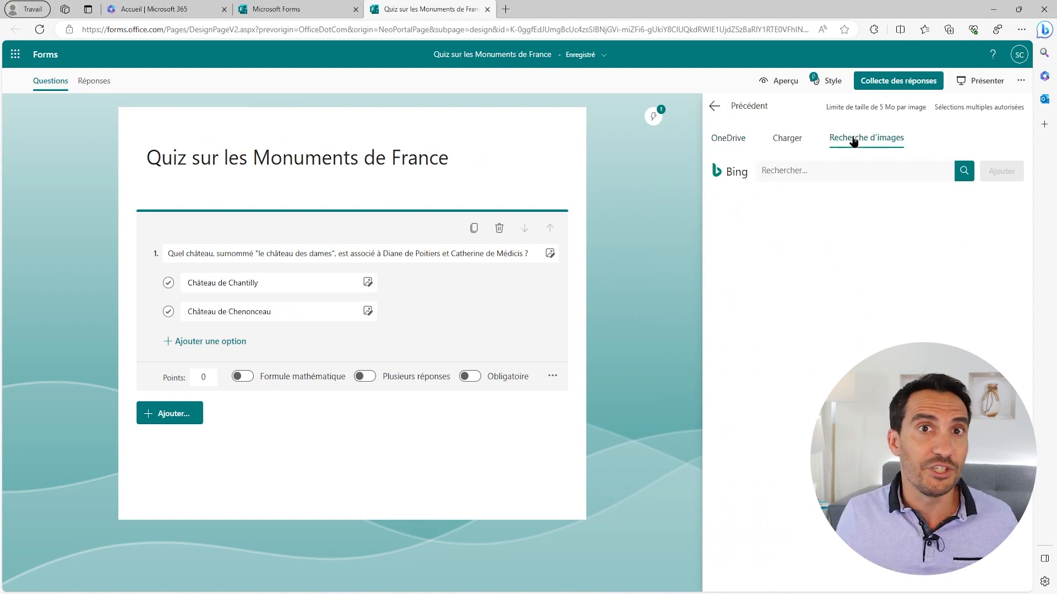
left_click(786, 141)
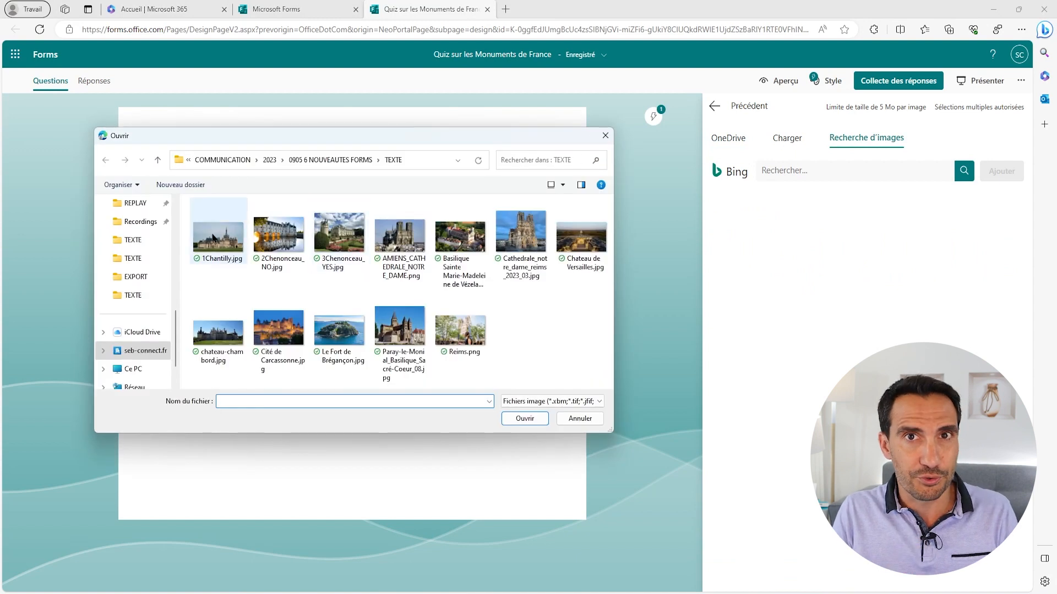
left_click(523, 419)
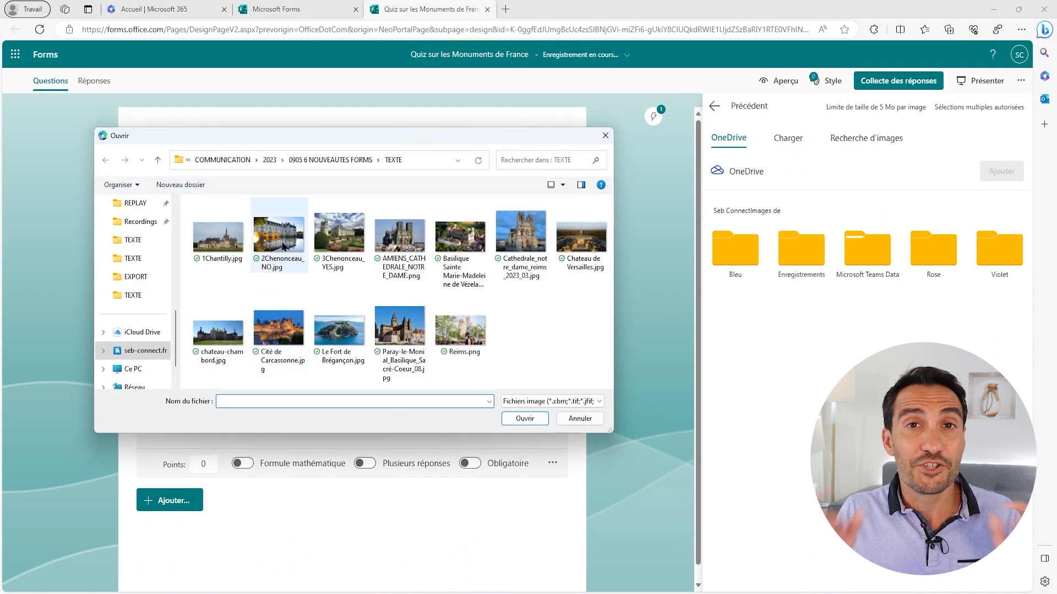
Try 2Chenonceau_NO.jpg as the image for the Château de Chenonceau option, and upload 3Chenonceau_YES.jpg in its place.
left_click(521, 422)
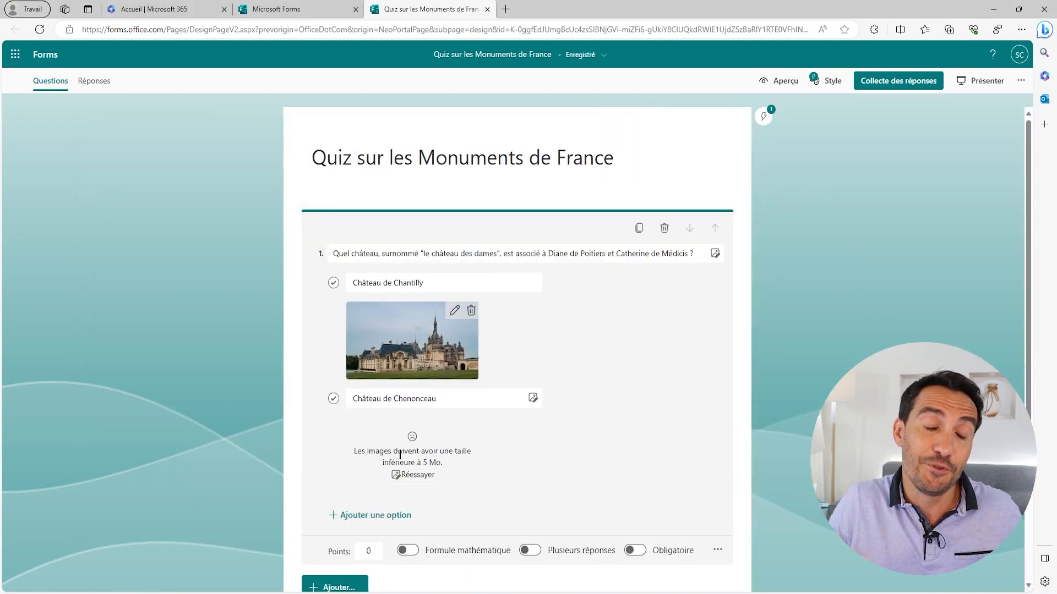
left_click(533, 397)
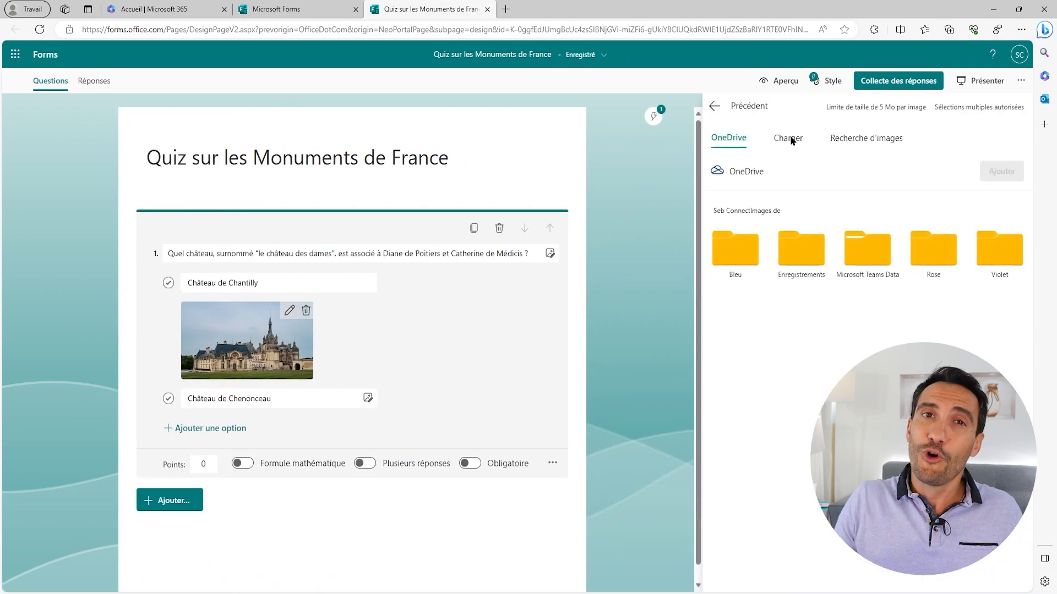
left_click(789, 139)
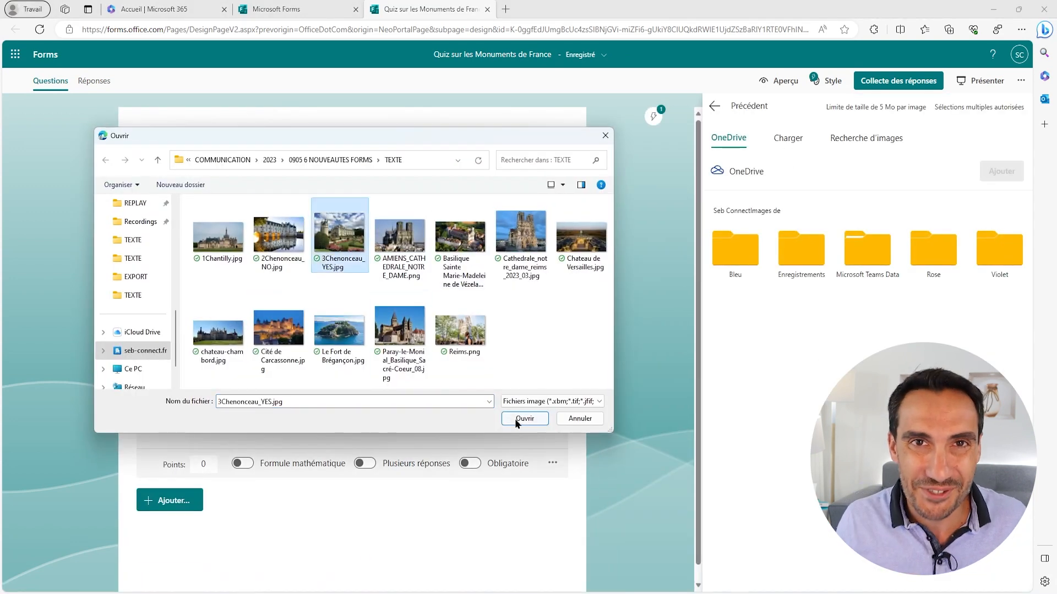
left_click(524, 419)
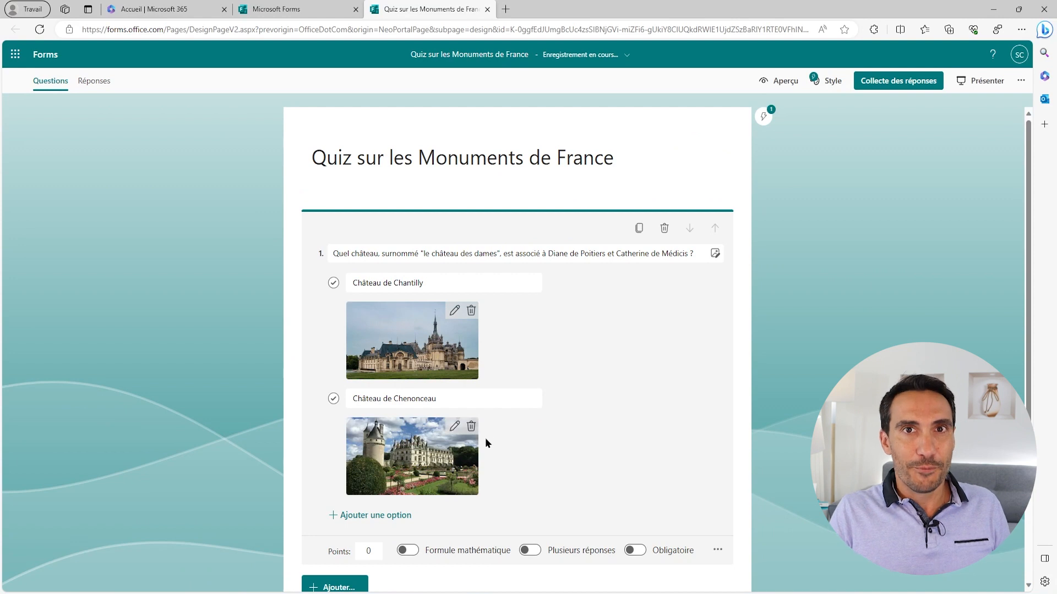
Open the preview of the quiz.
left_click(786, 84)
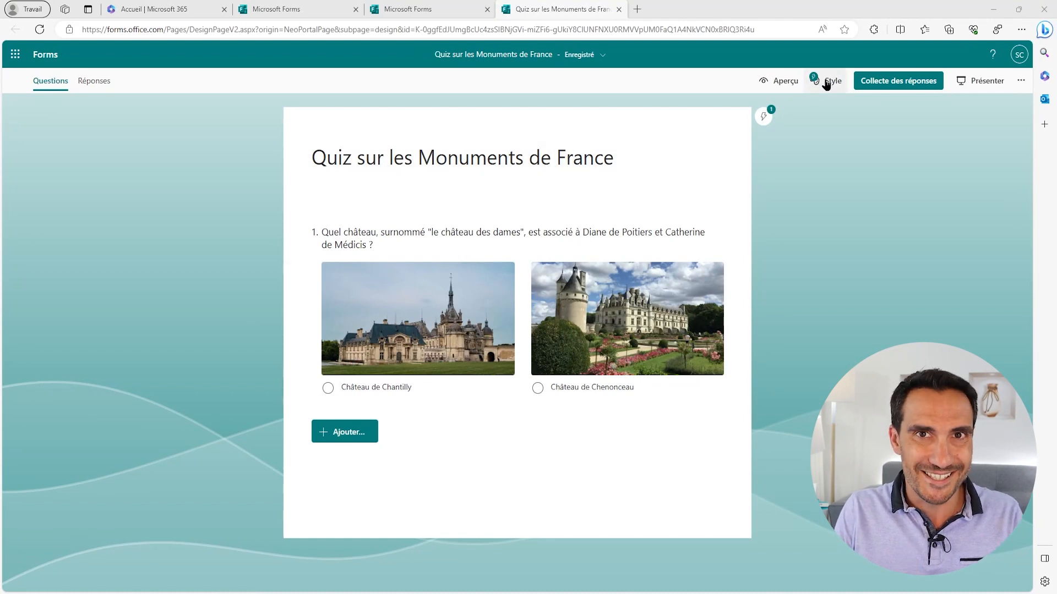
Replace the quiz title with "Architecture".
left_click(625, 154)
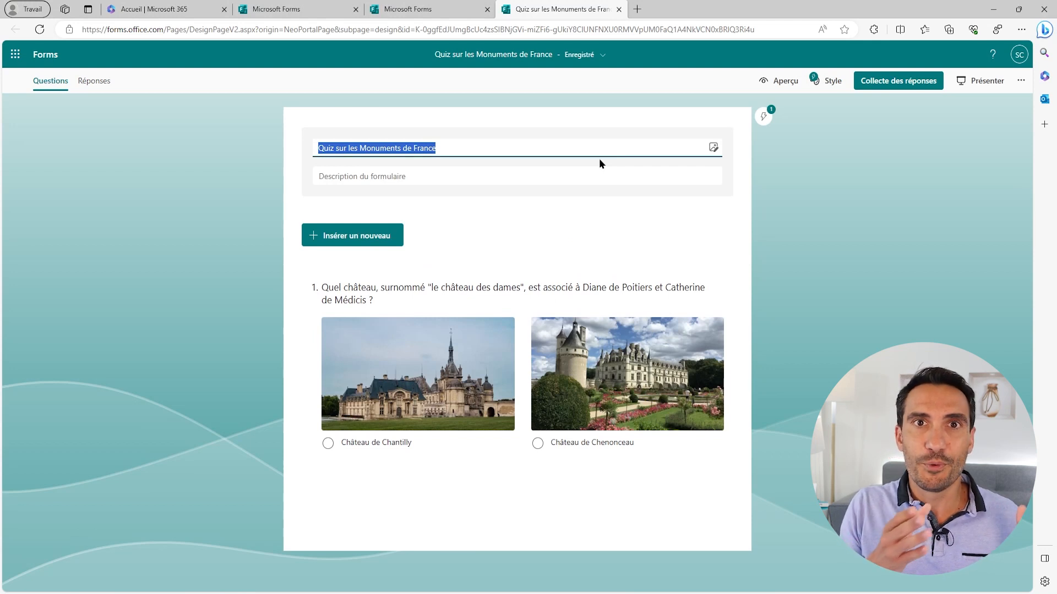
key("BackSpace")
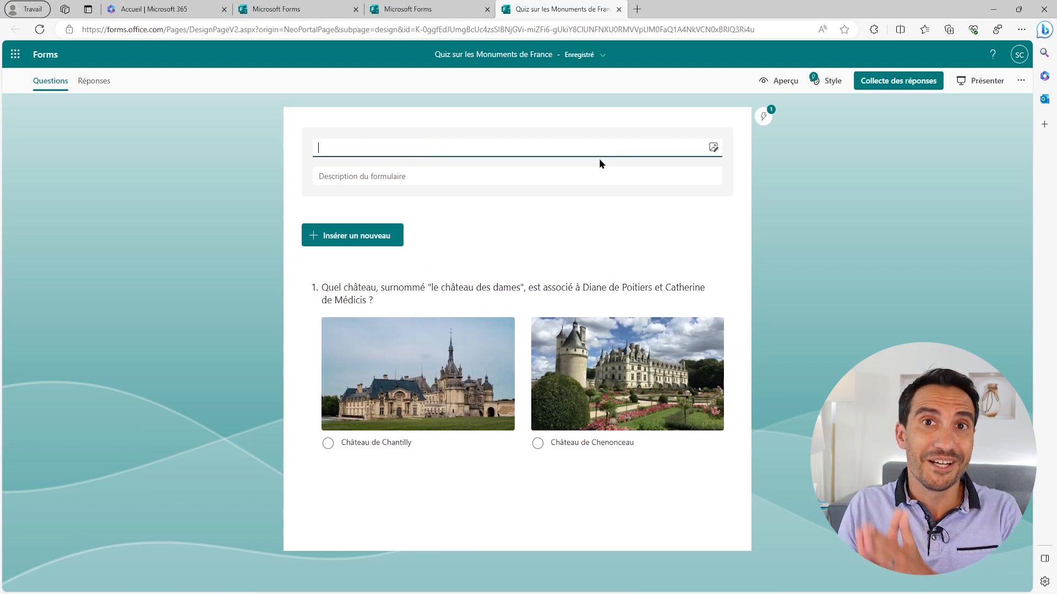
type("Architecture")
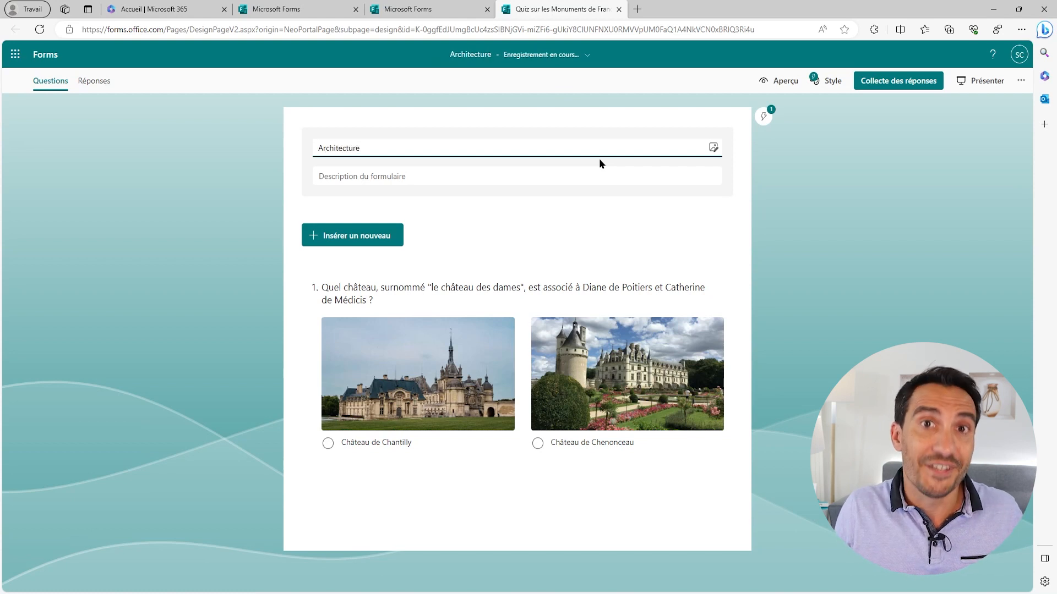
left_click(810, 104)
Try the AI-suggested styles showing a desk with a plant, classroom chairs and black pencils, and apply the one with the dark gym interior.
left_click(820, 82)
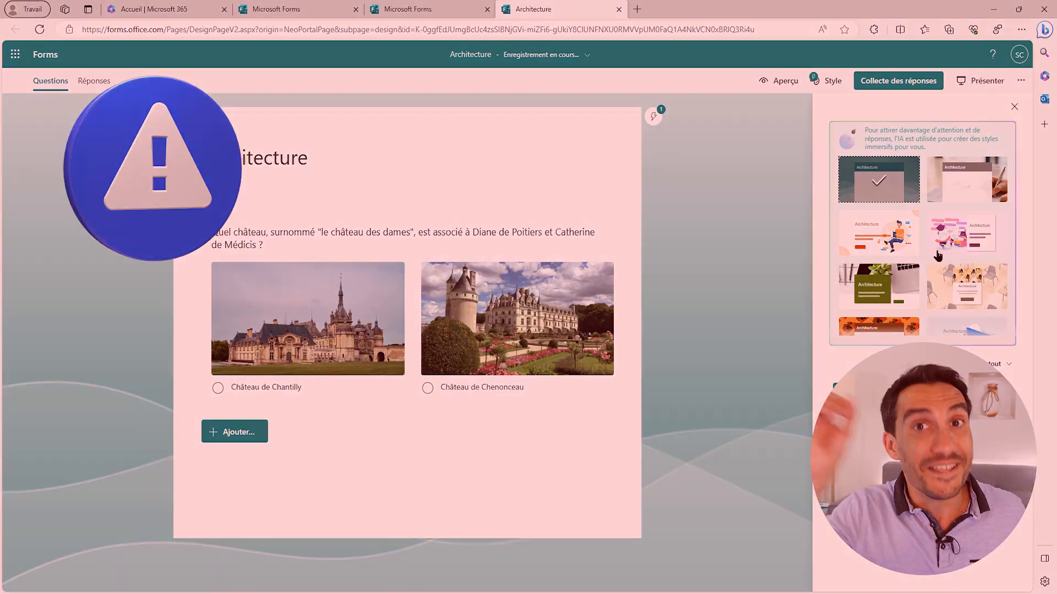
left_click(911, 277)
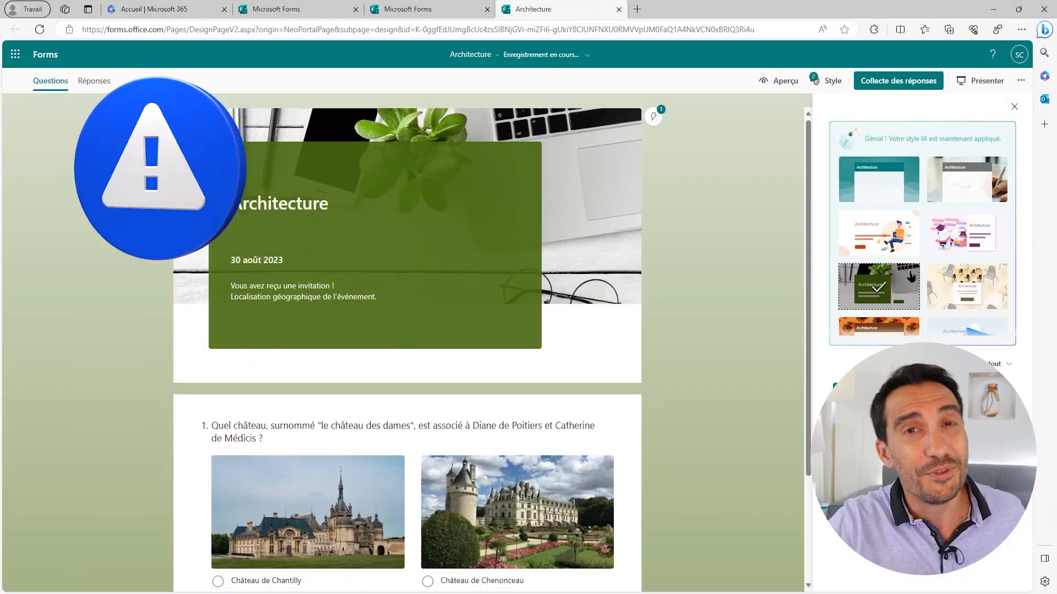
left_click(951, 282)
scroll(928, 277, "down", 3)
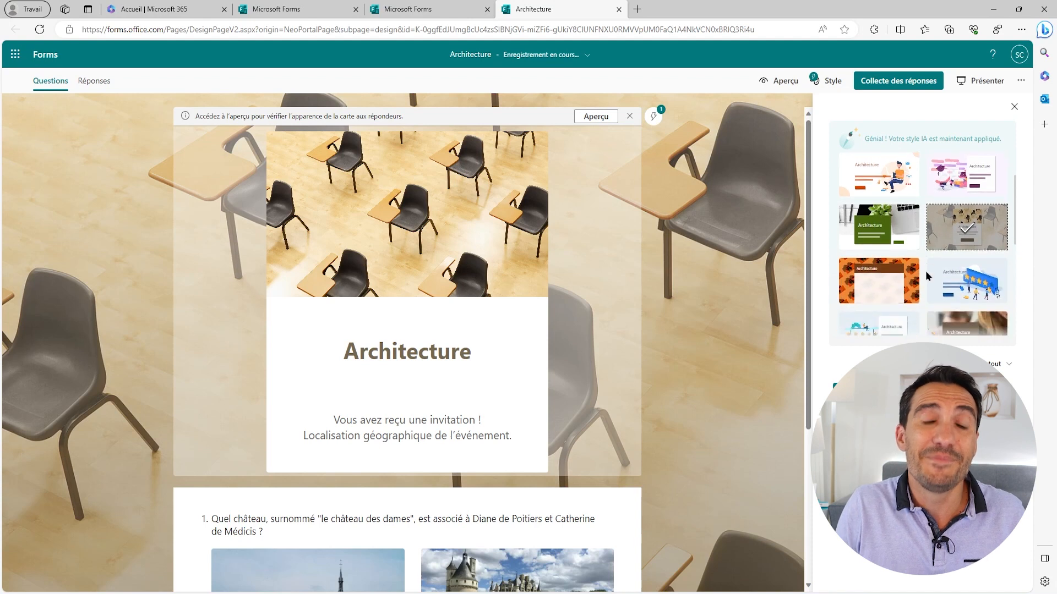
scroll(928, 277, "down", 2)
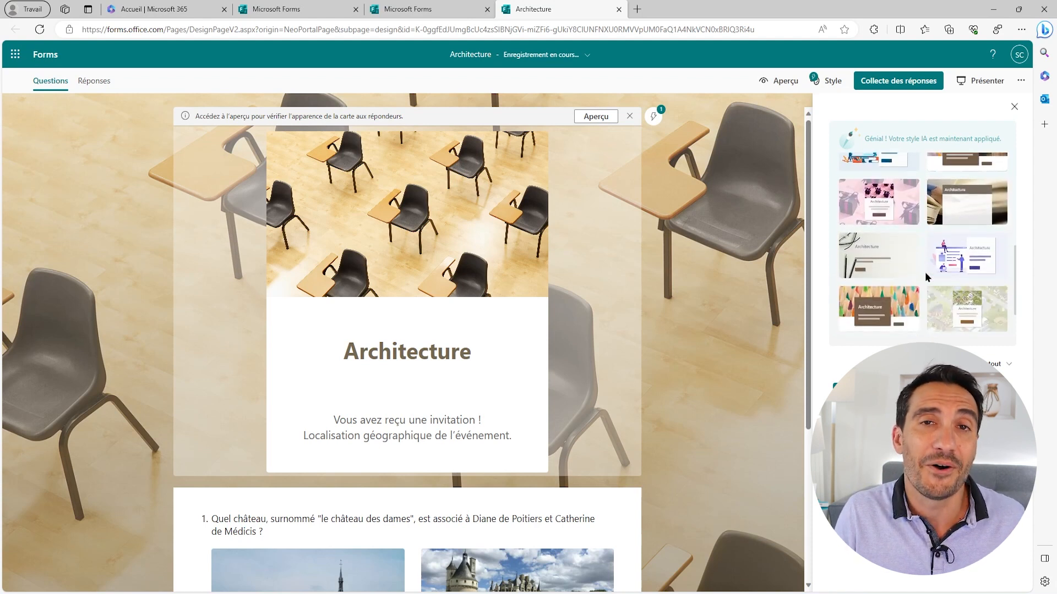
left_click(879, 266)
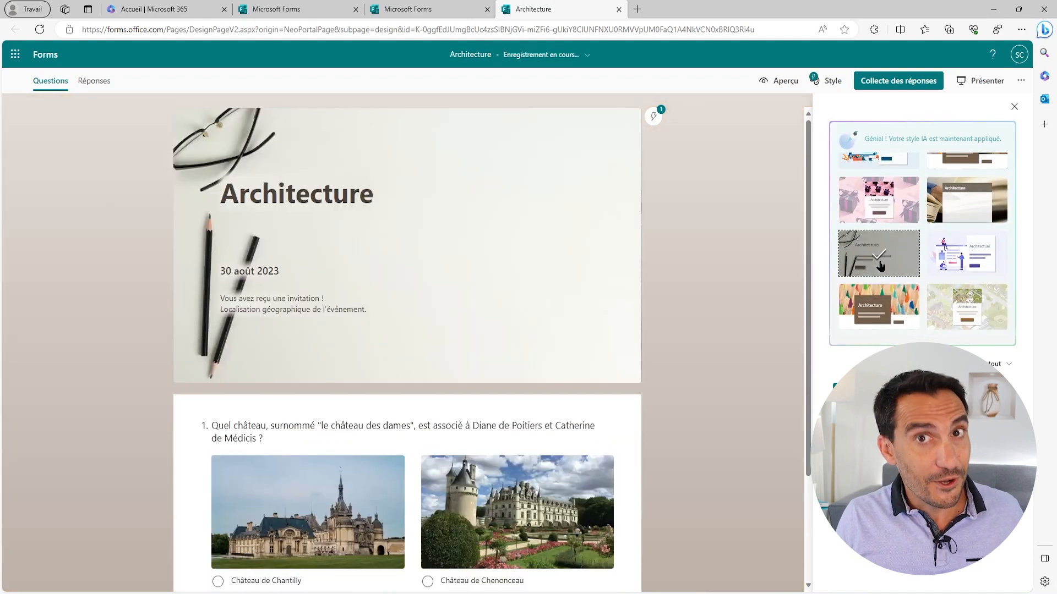
scroll(940, 270, "down", 1)
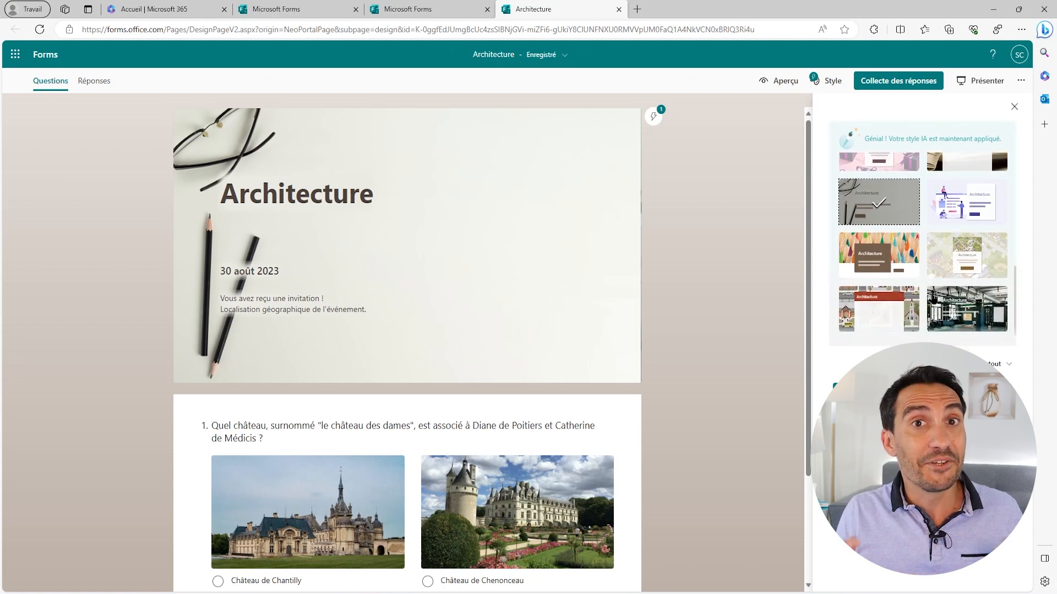
left_click(934, 299)
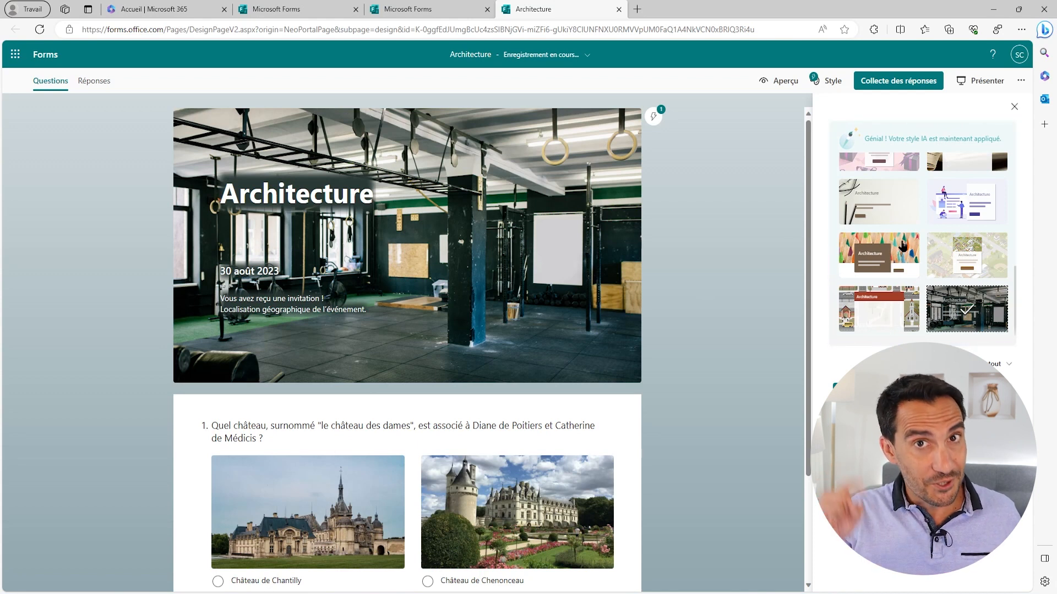
left_click(654, 117)
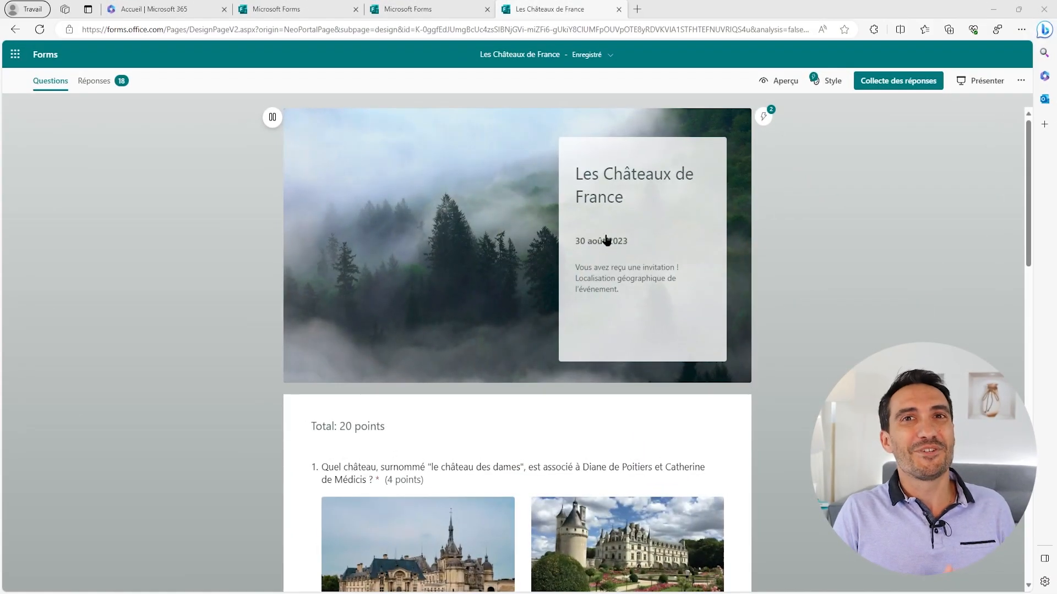
View the Les Châteaux de France quiz in presentation mode with its voting QR code, and return to the editor.
scroll(630, 300, "down", 7)
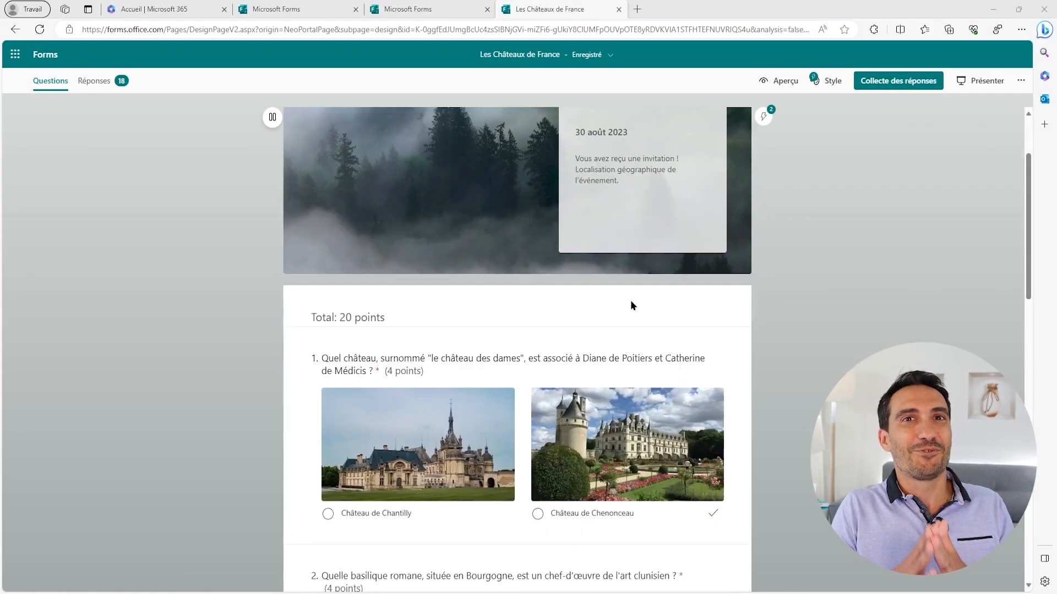
scroll(654, 309, "up", 7)
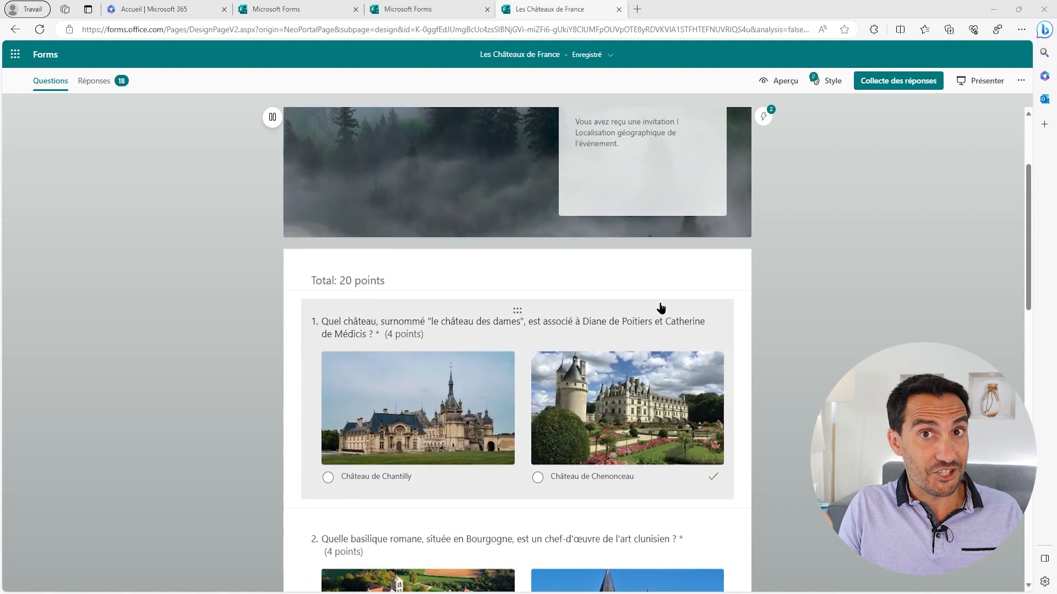
left_click(990, 83)
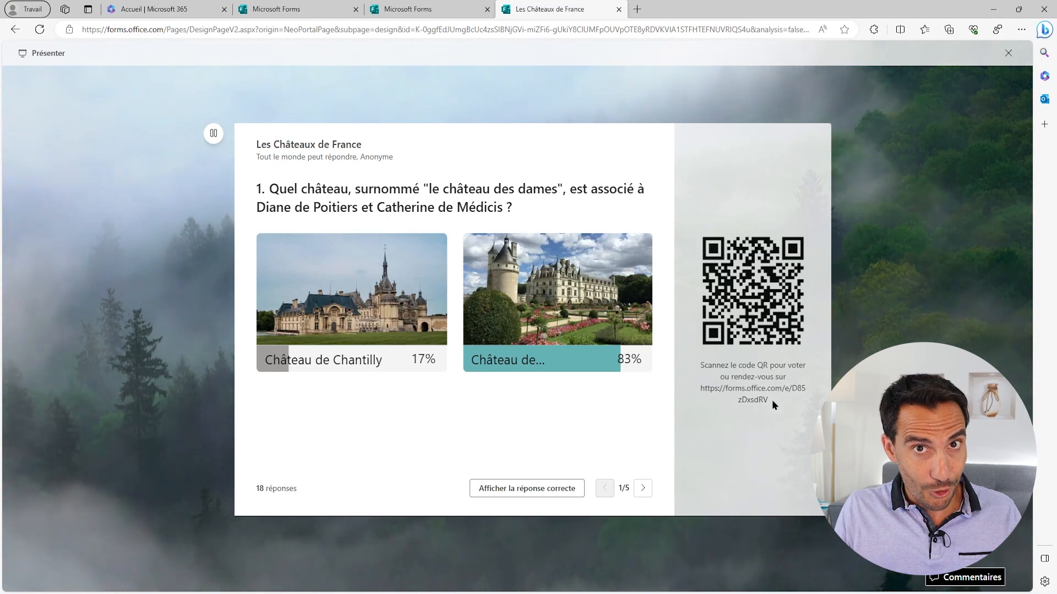
left_click(1007, 52)
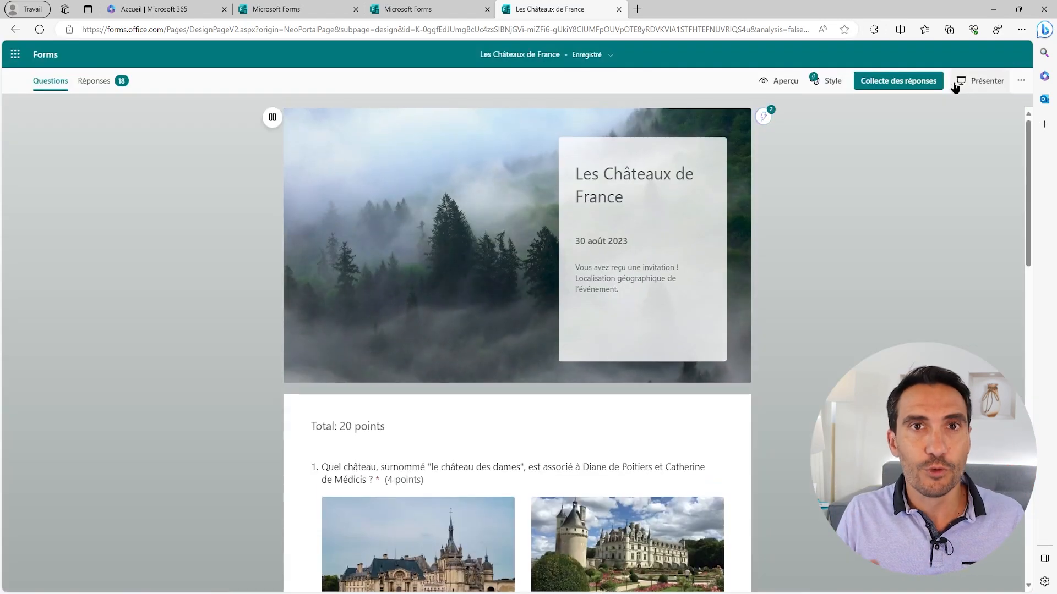
Review who can respond to the Les Châteaux de France quiz and its sharing link, and leave the response collection settings.
left_click(917, 83)
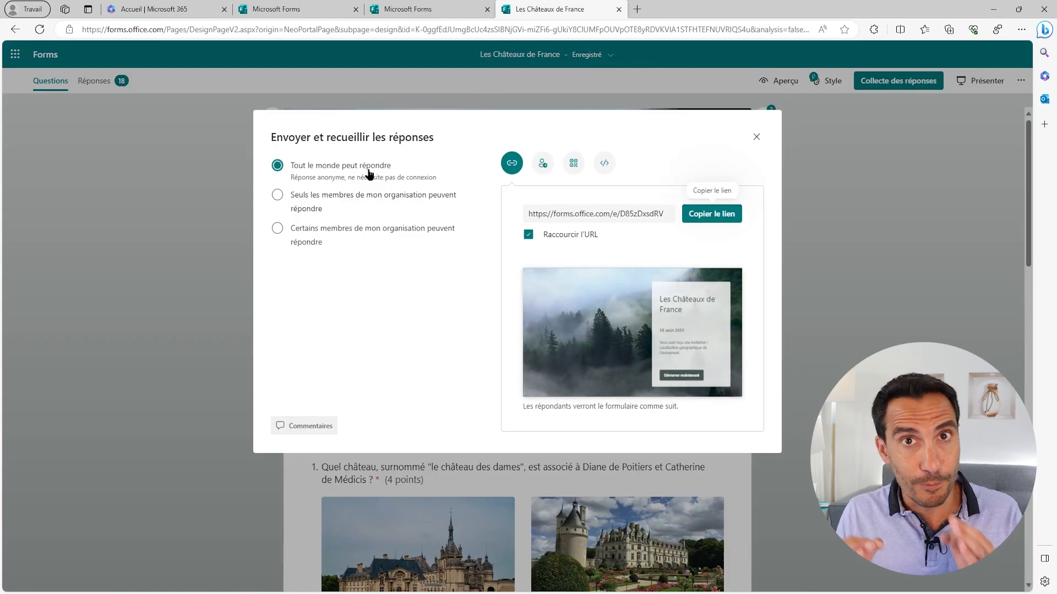
left_click(756, 139)
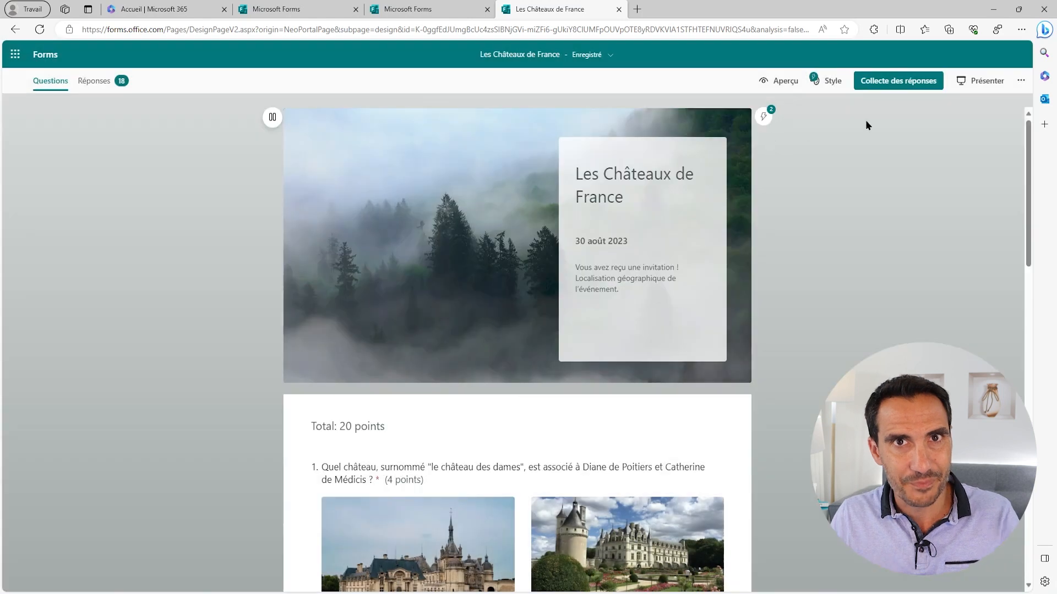
Present the Les Châteaux de France quiz and advance from the first to the third question.
left_click(979, 81)
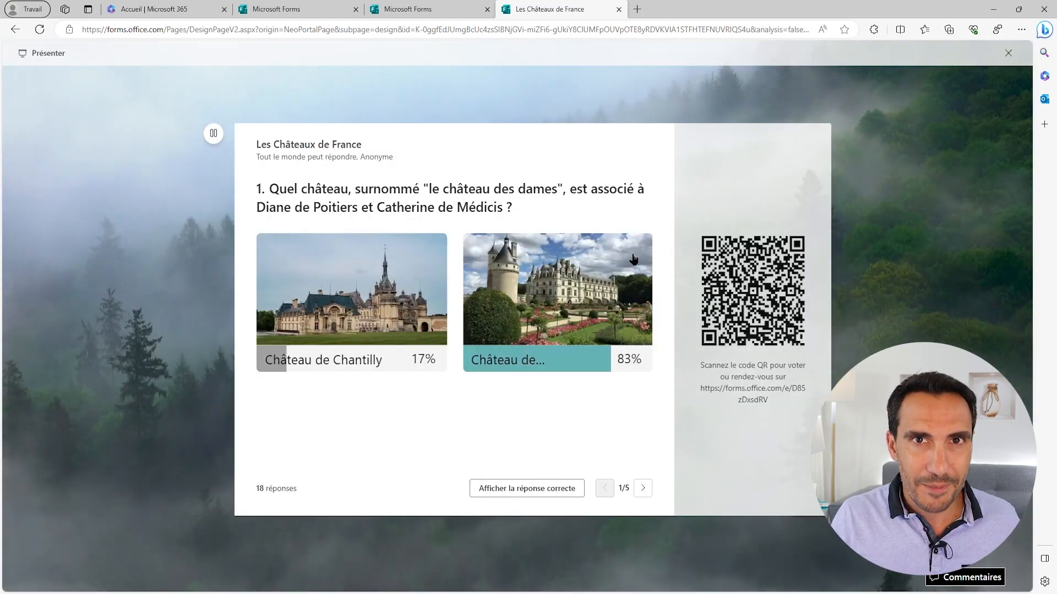
left_click(642, 490)
left_click(643, 489)
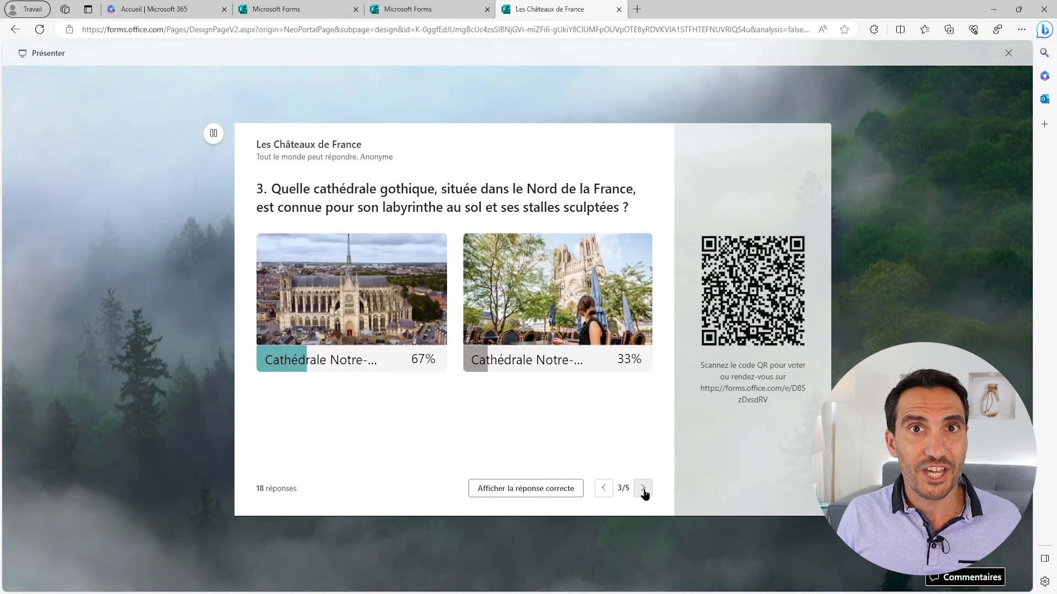
Return to the first question of the presented Les Châteaux de France quiz and reveal its correct answer.
left_click(604, 490)
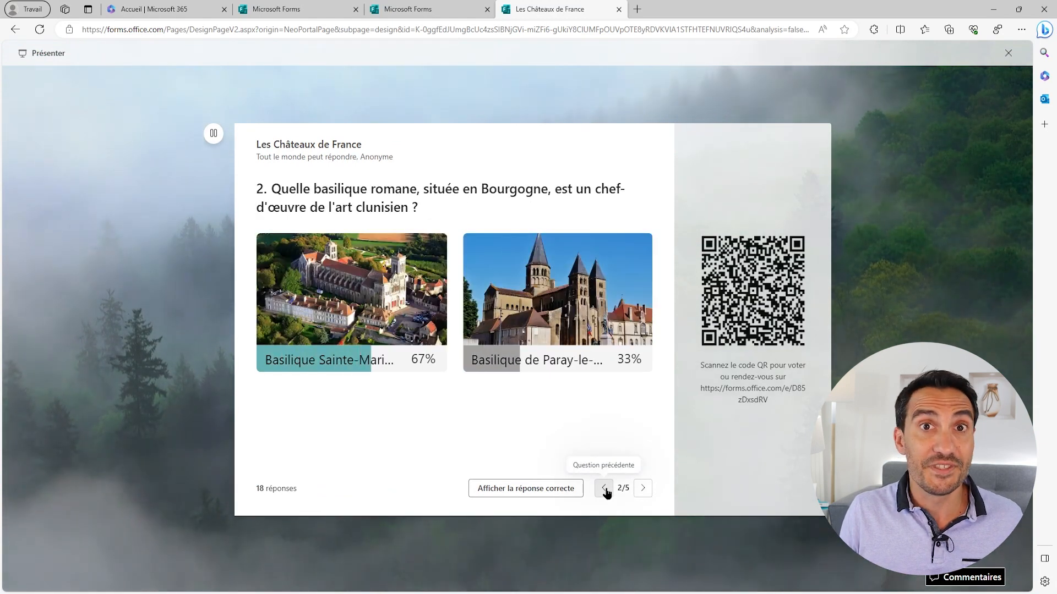
left_click(604, 489)
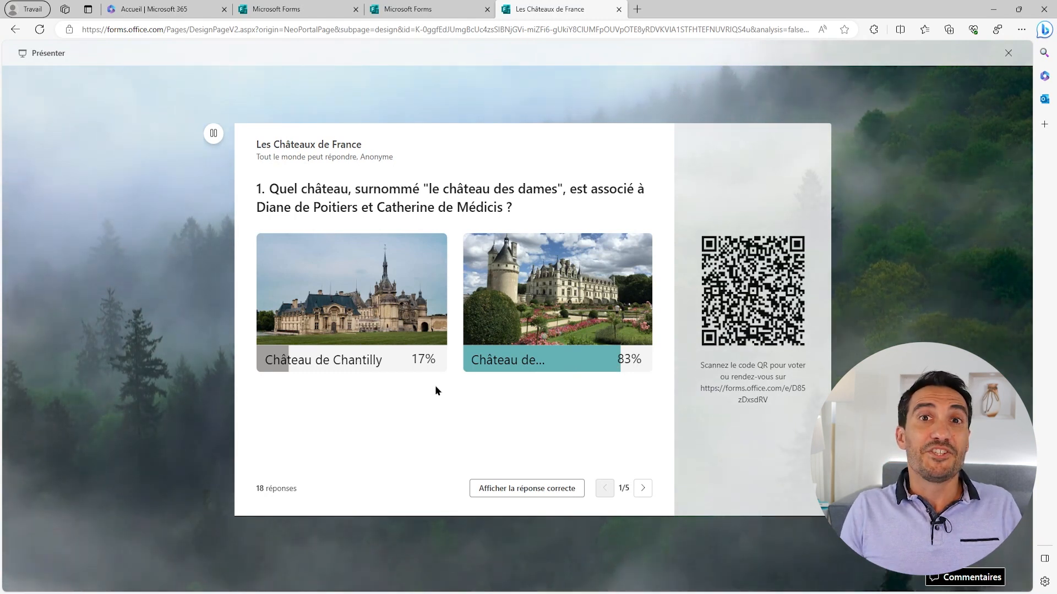
left_click(492, 484)
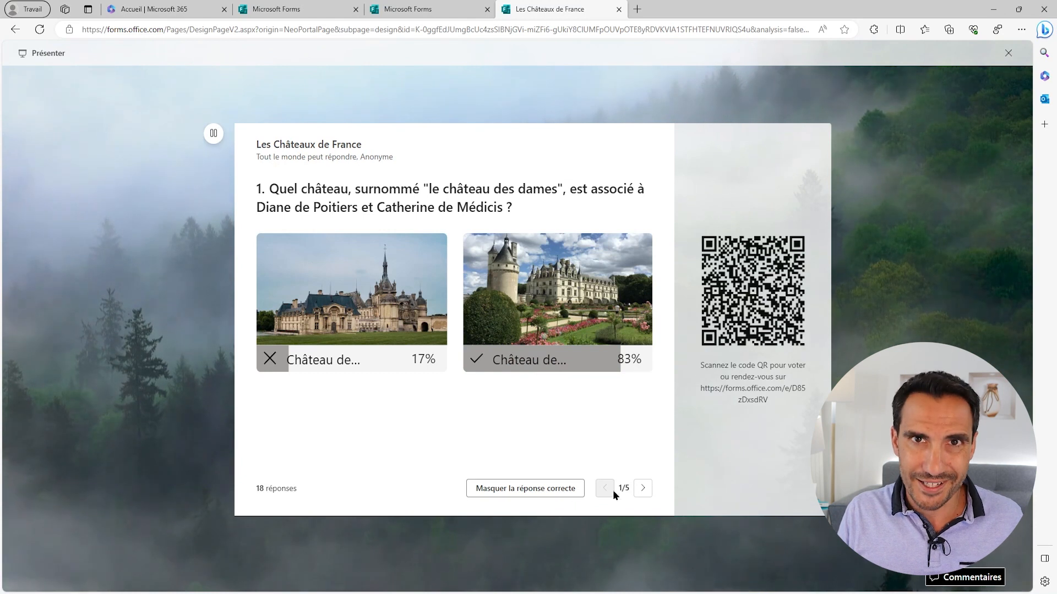
Browse the presented quiz through to the third question with correct answers shown, and return to the first.
left_click(643, 489)
left_click(643, 489)
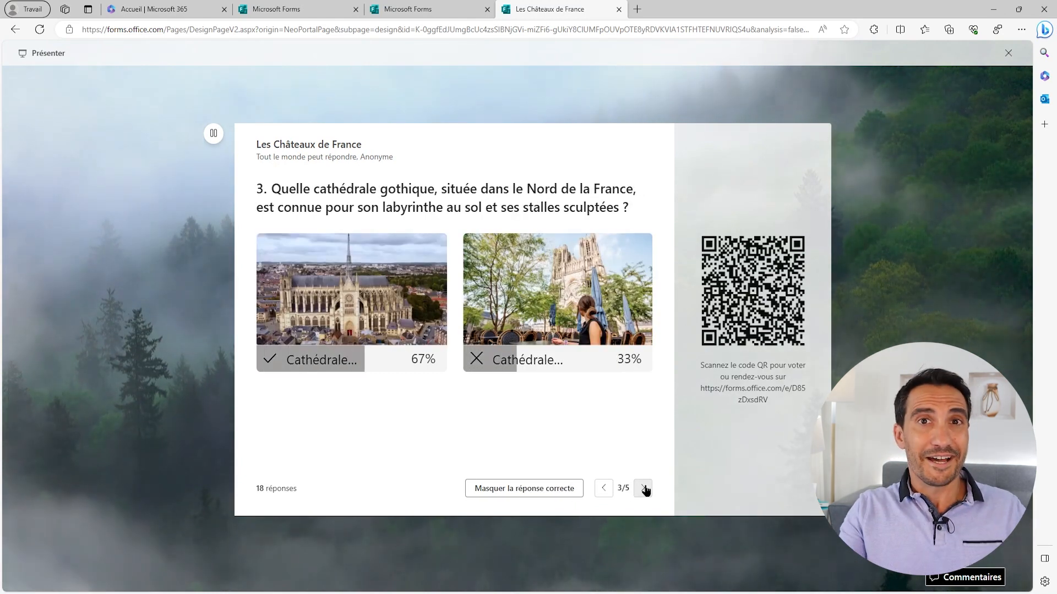
left_click(603, 488)
left_click(603, 488)
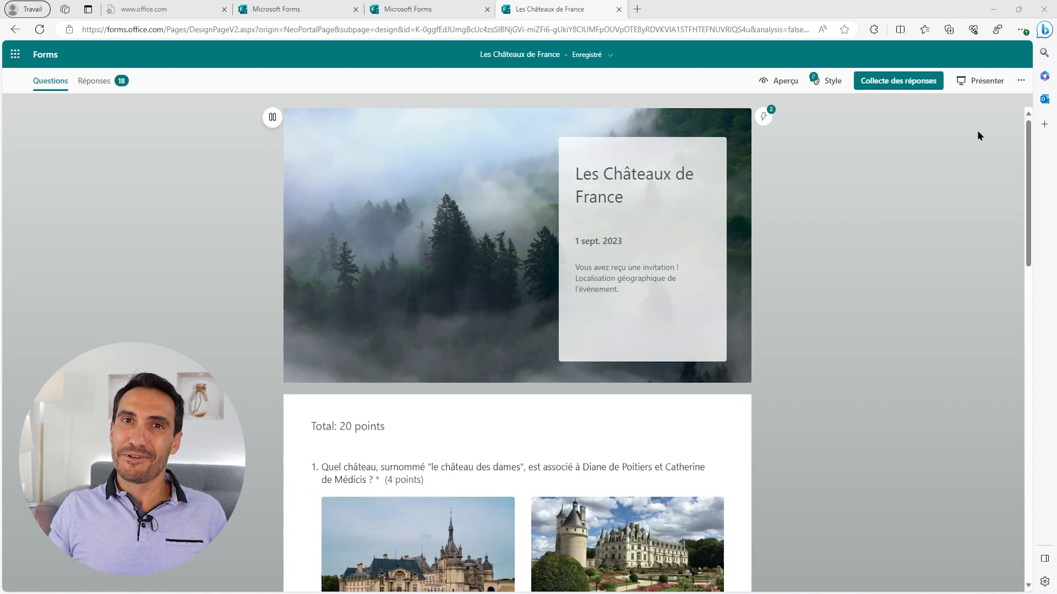
Allow respondents to save their responses to the Les Châteaux de France quiz, and view the filled-in forms on the Forms home page.
left_click(1021, 81)
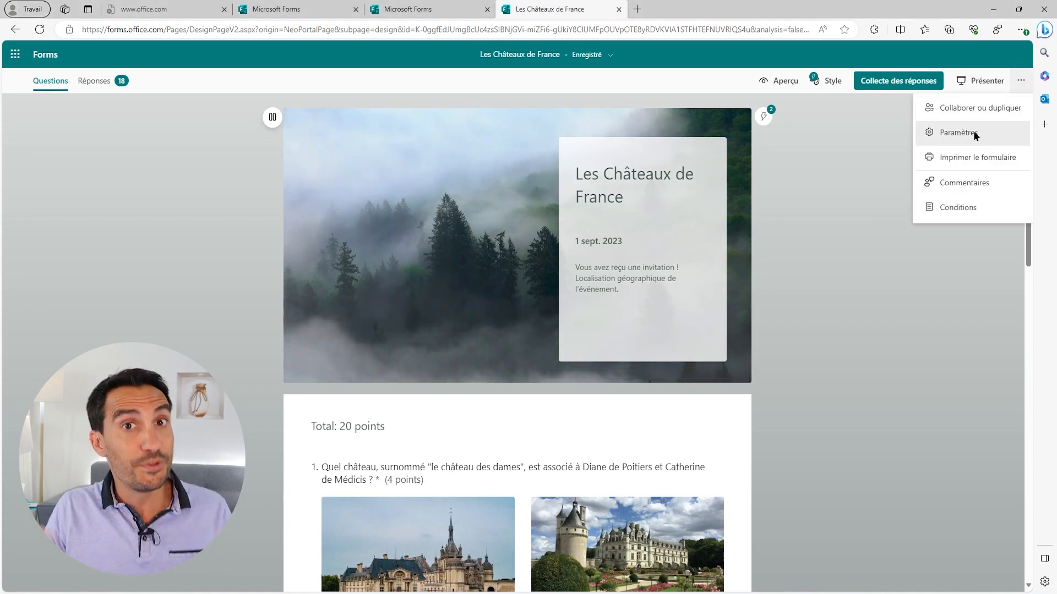
left_click(938, 134)
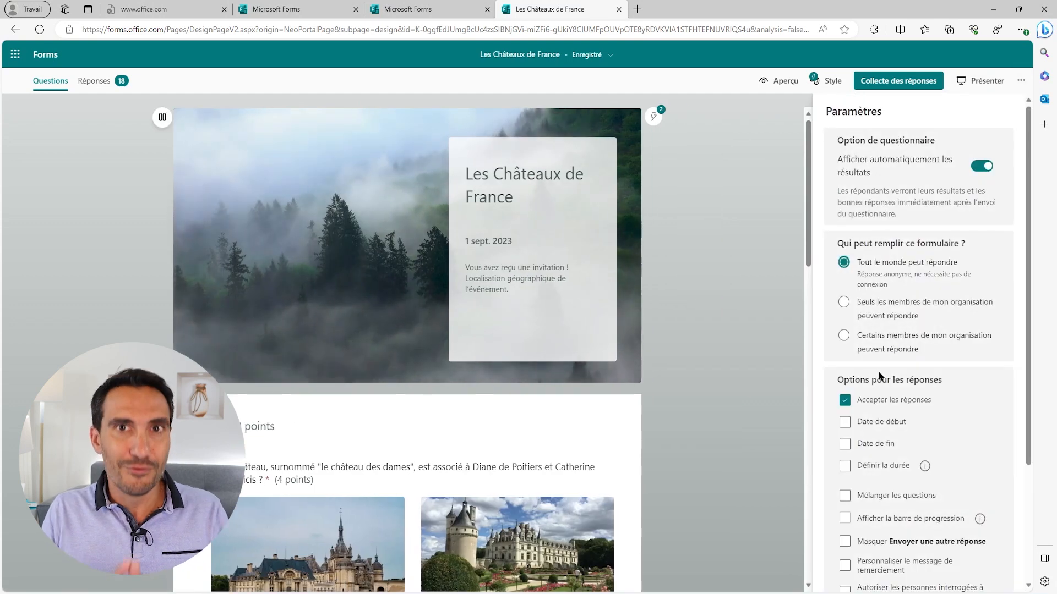
scroll(881, 371, "down", 3)
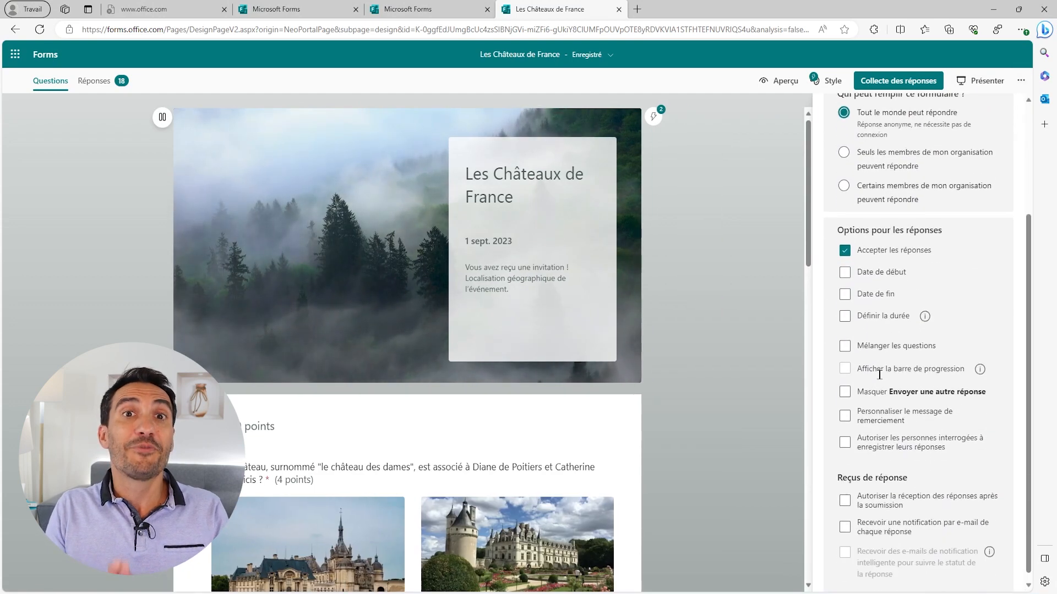
left_click(844, 435)
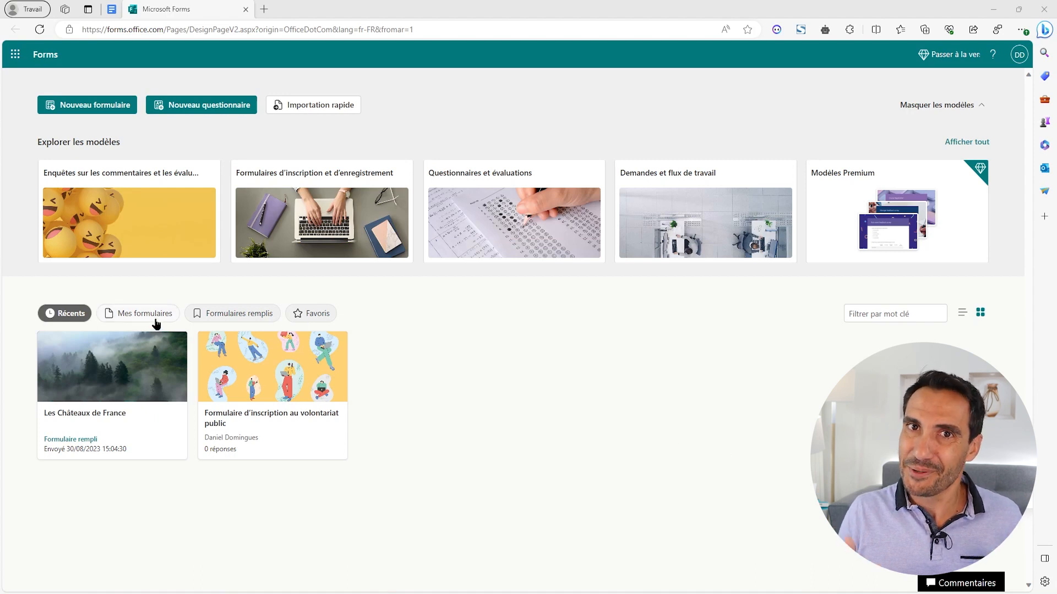
left_click(240, 317)
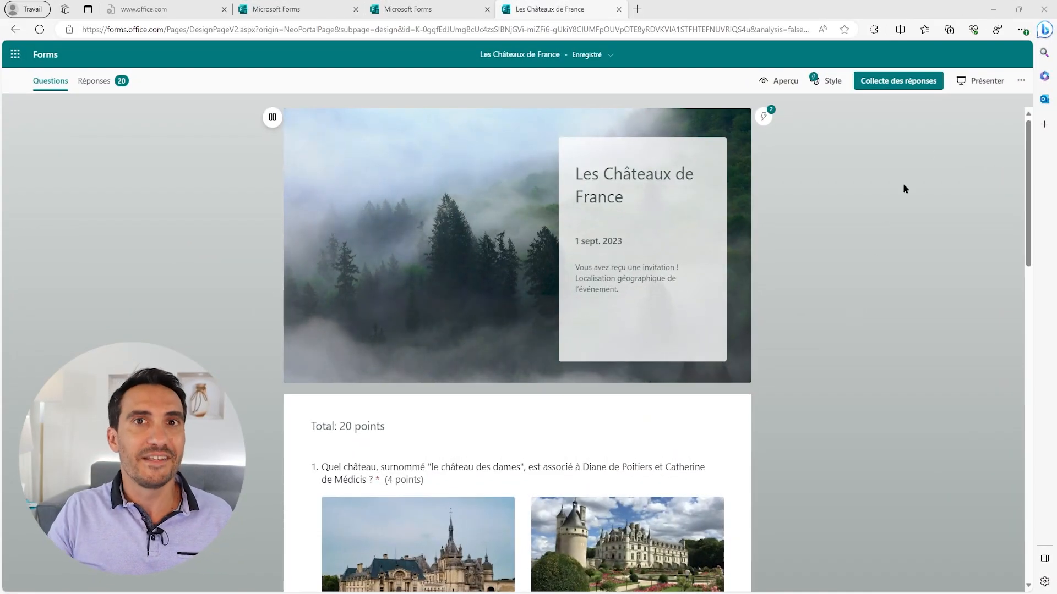
Allow respondents to modify their saved responses in the settings of the Les Châteaux de France quiz.
left_click(1020, 81)
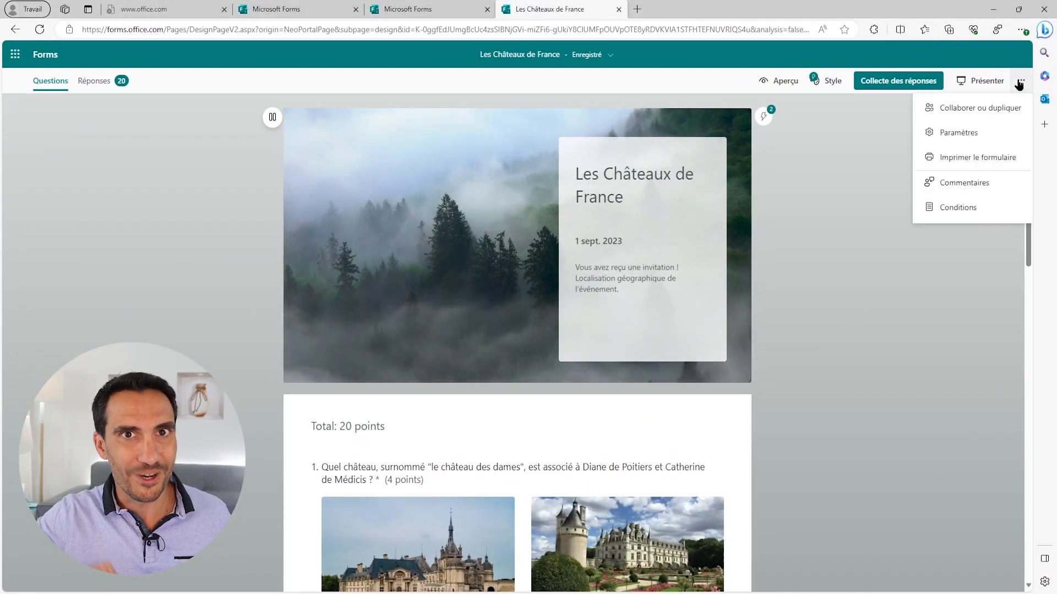
left_click(955, 132)
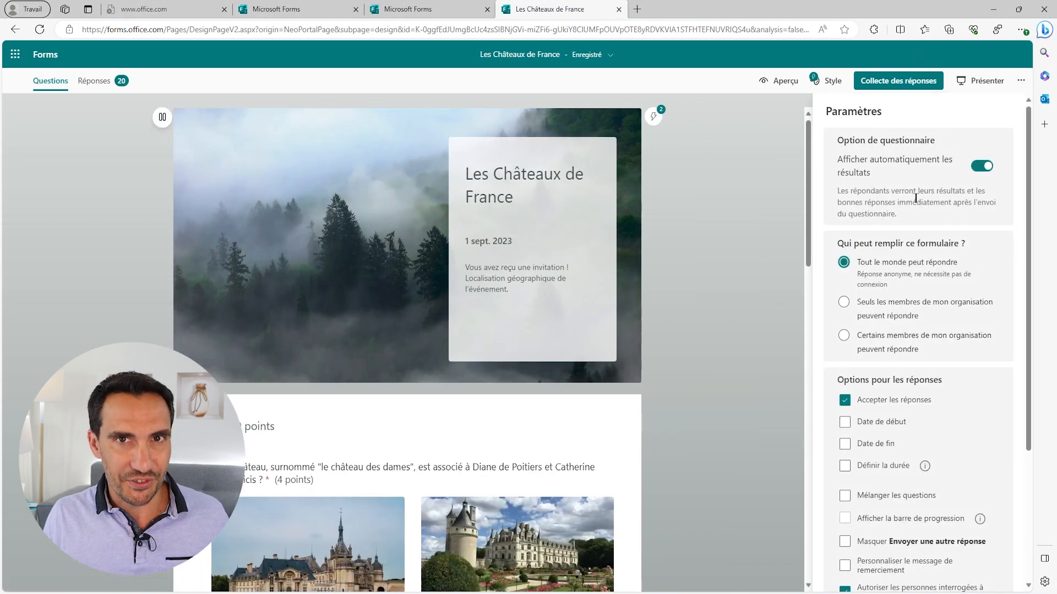
scroll(880, 346, "down", 3)
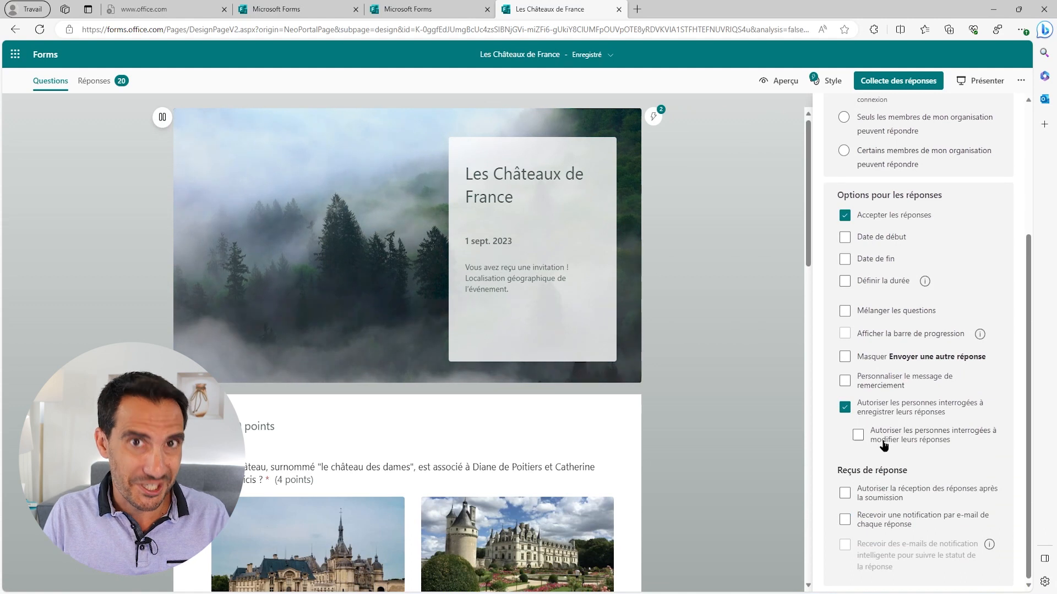
left_click(858, 435)
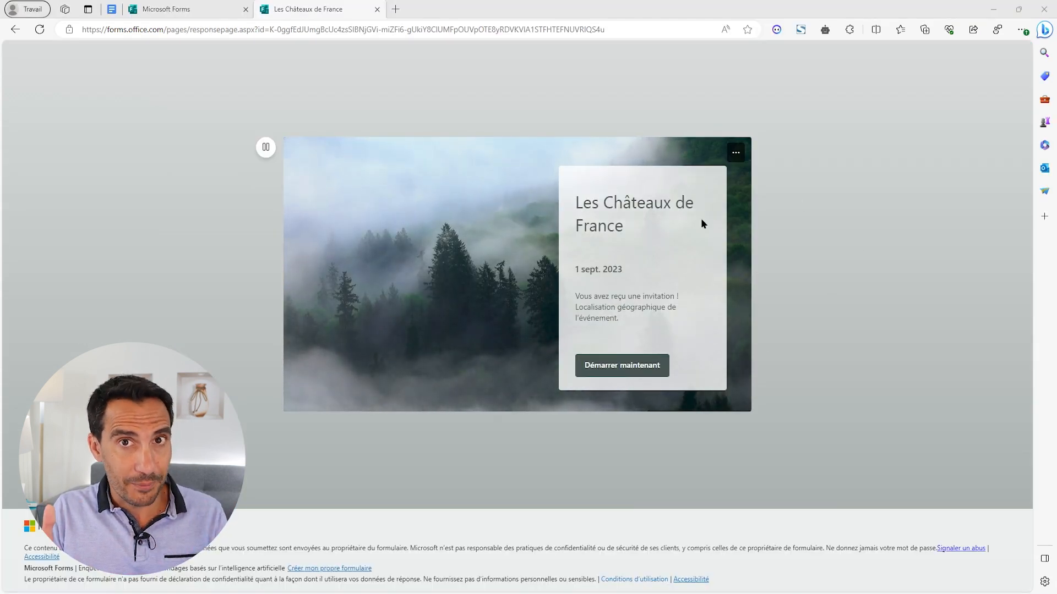
Fill in the quiz with Château de Chenonceau, Basilique Sainte-Marie-Madeleine de Vézelay, Cathédrale Notre-Dame d'Amiens, Château de Chambord and La Cité de Carcassonne, and submit it.
left_click(647, 368)
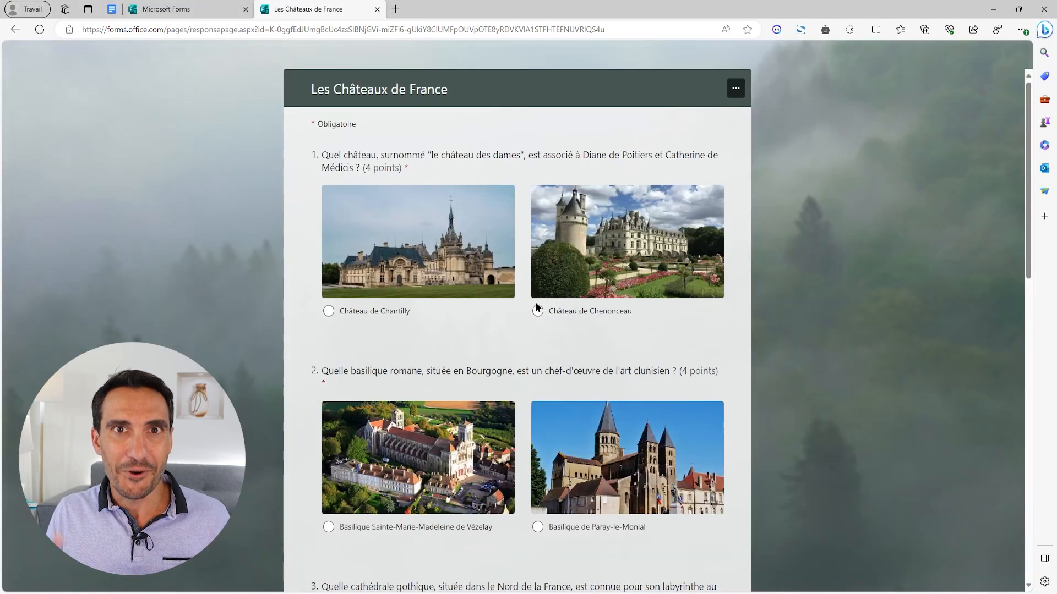
left_click(538, 309)
scroll(396, 438, "down", 3)
left_click(352, 293)
left_click(349, 507)
scroll(374, 473, "down", 4)
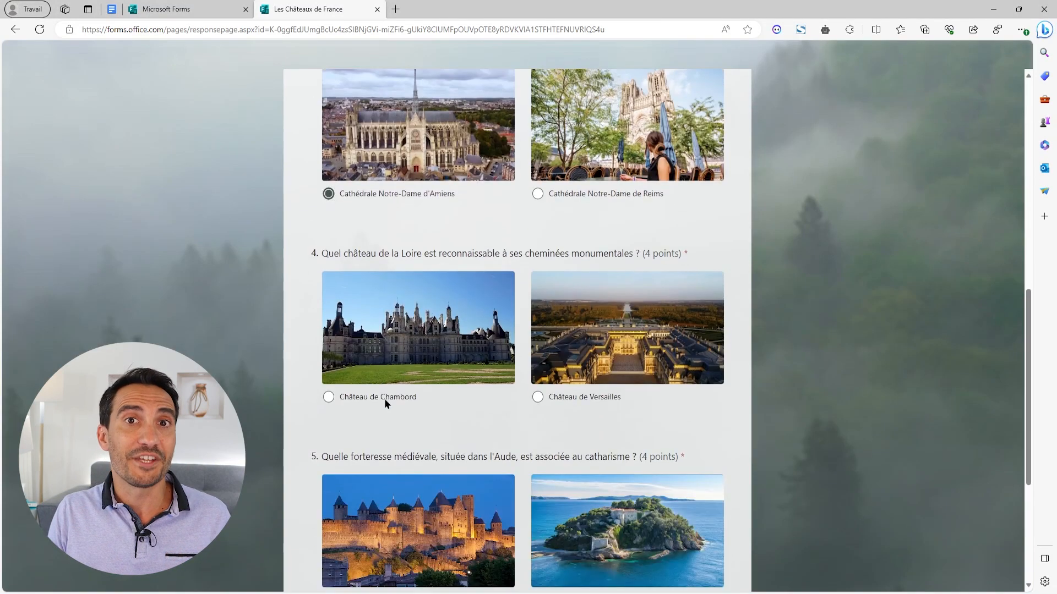
left_click(384, 398)
scroll(384, 399, "down", 4)
left_click(355, 367)
left_click(338, 422)
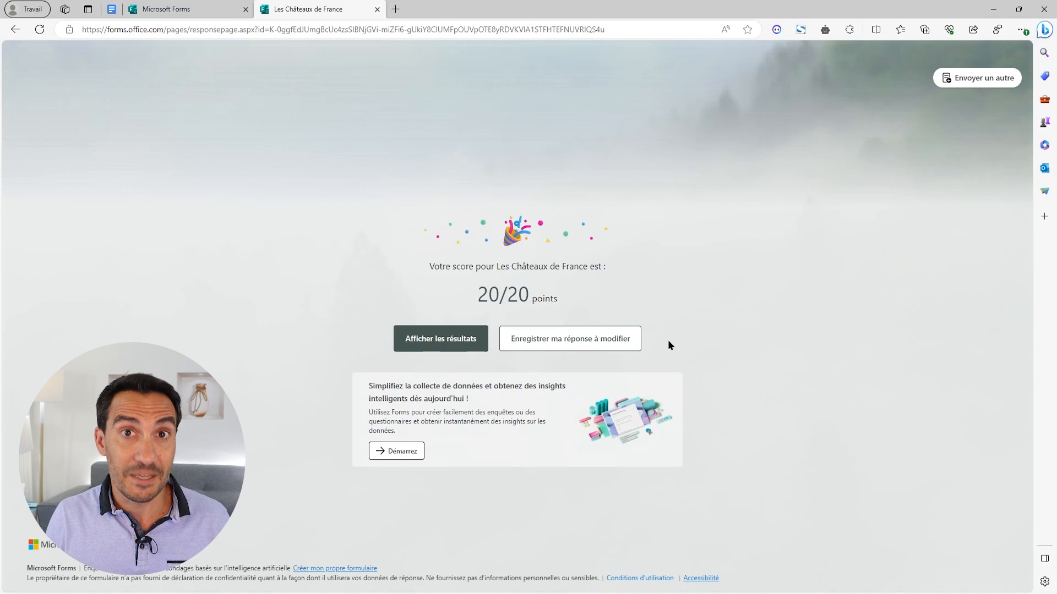
Save the submitted quiz response for editing, and reopen it from the filled-in forms to modify its answers.
left_click(605, 339)
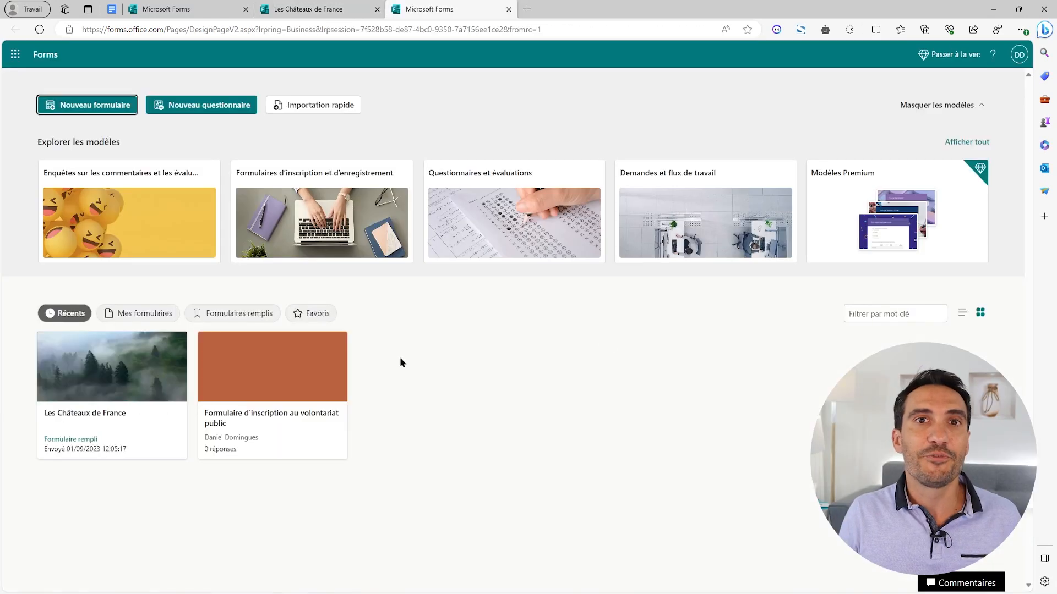
left_click(234, 315)
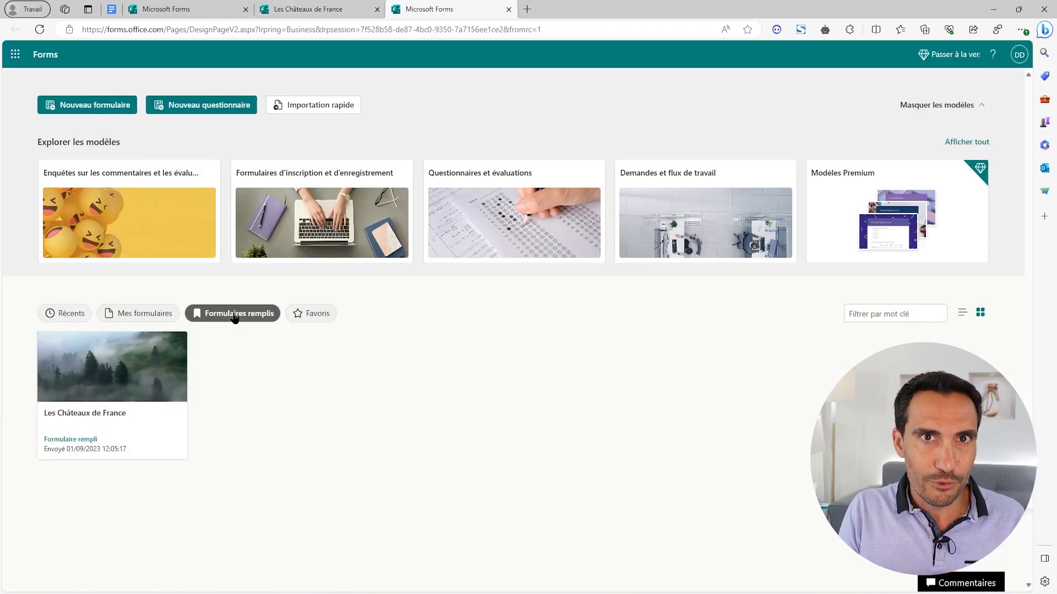
left_click(148, 380)
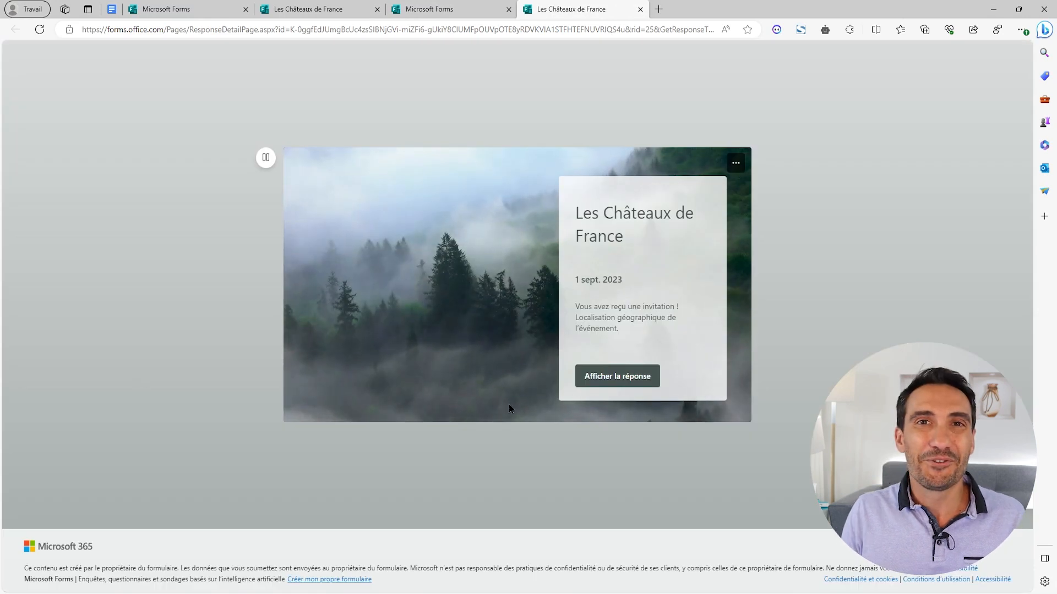
left_click(617, 376)
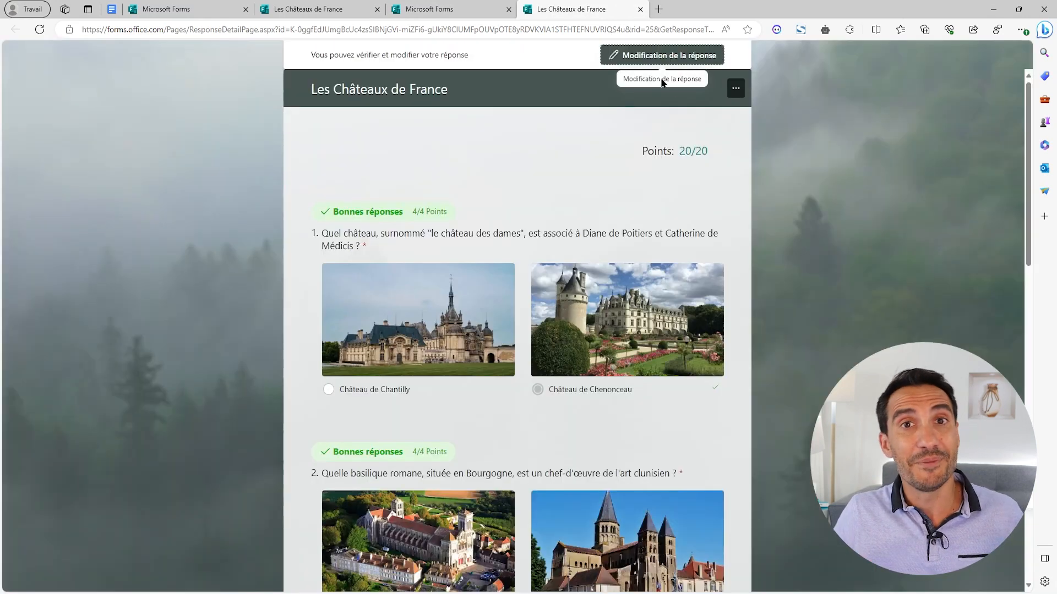
left_click(663, 61)
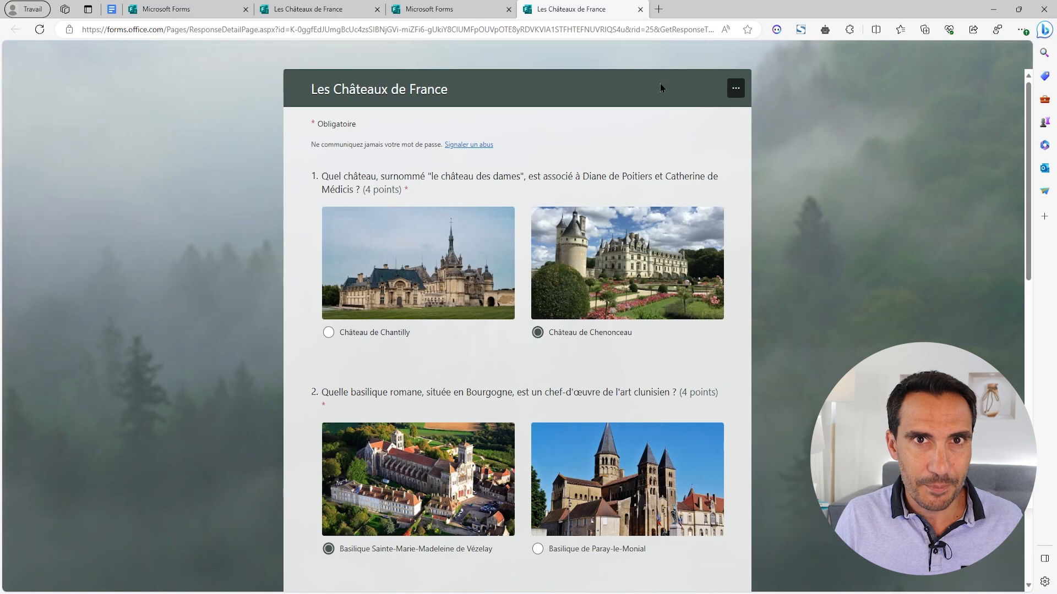
scroll(487, 347, "down", 15)
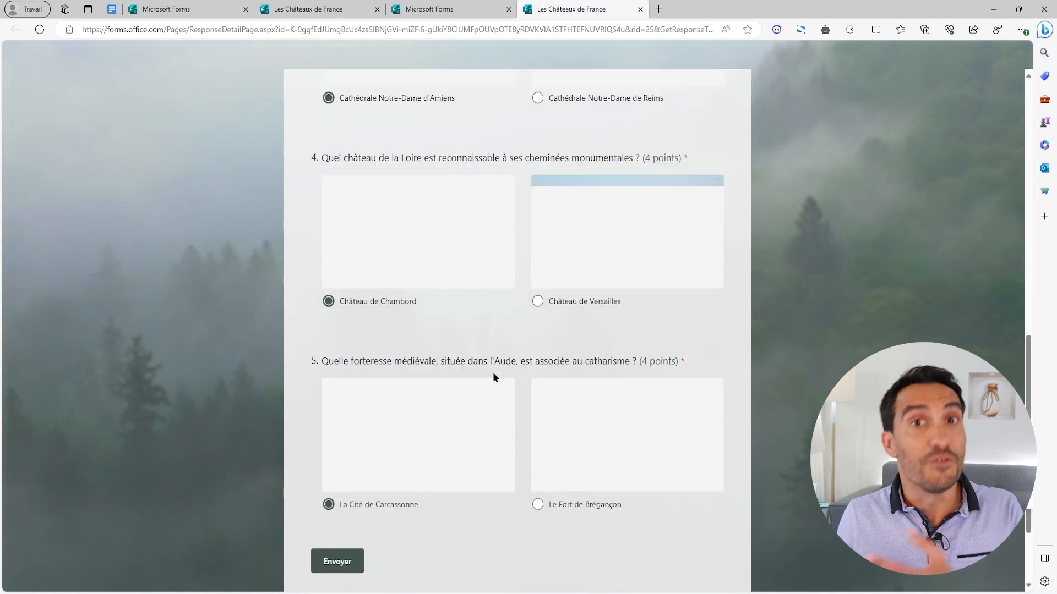
left_click(351, 449)
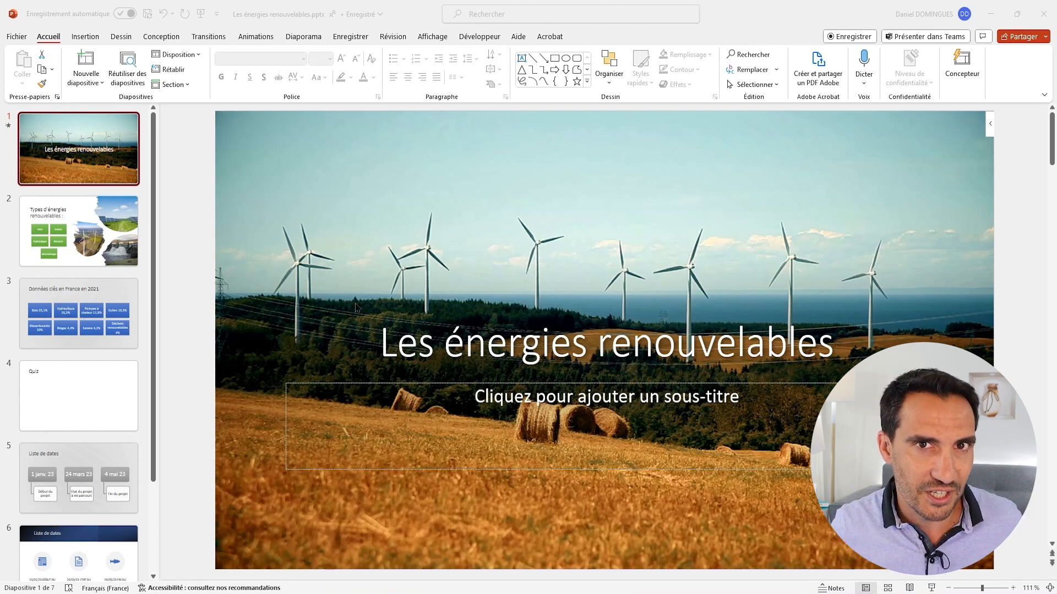
Switch to the Les énergies renouvelables presentation in PowerPoint and show the insertion options for the Quiz slide.
left_click(65, 385)
left_click(85, 395)
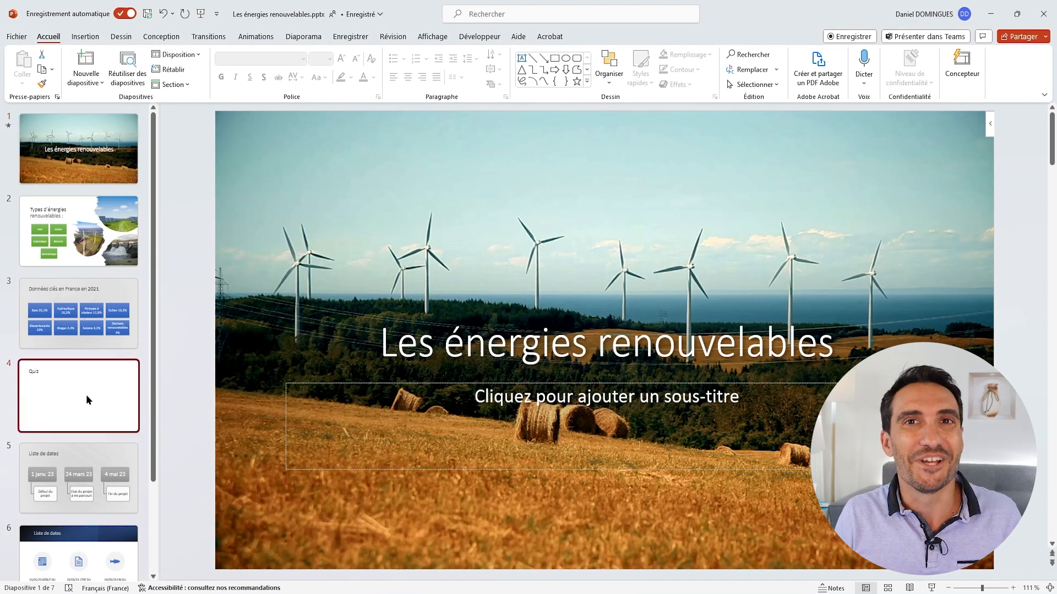
left_click(85, 36)
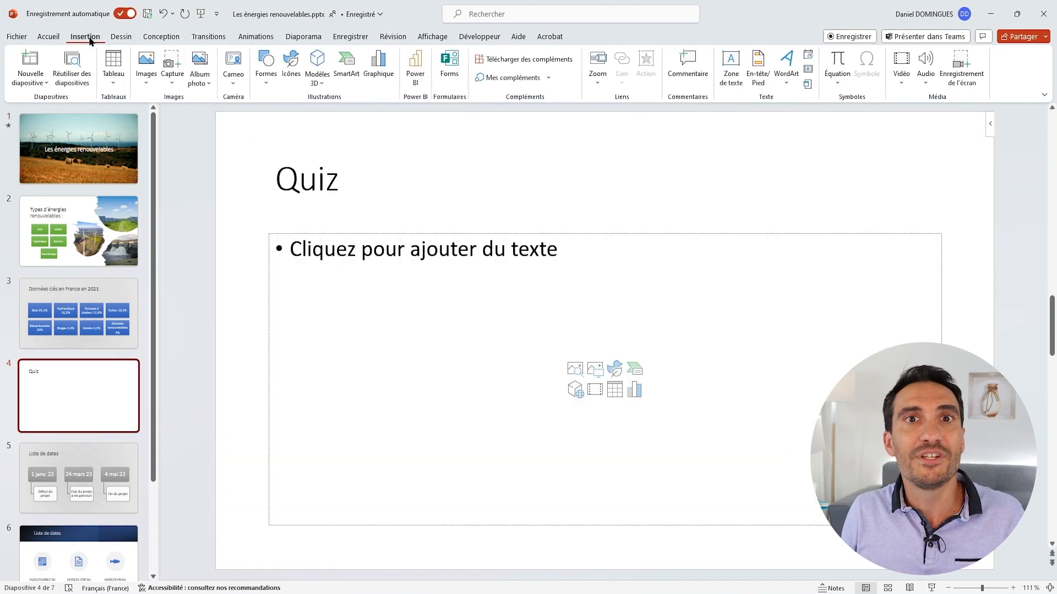